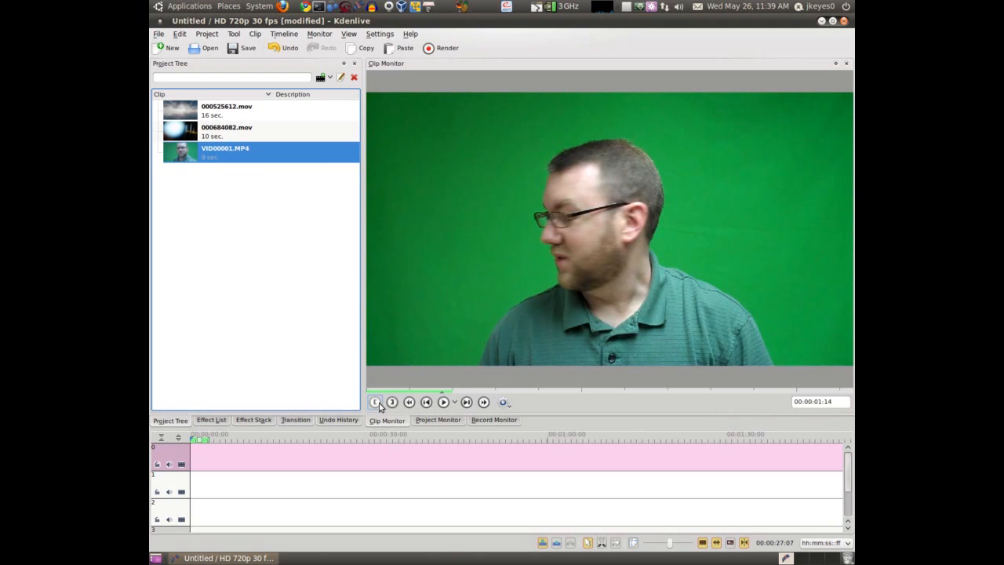
- Set the out point of VID00001.MP4 at 00:00:08:15 and place the trimmed clip at the start of track 0
drag(751, 391, 804, 392)
click(392, 402)
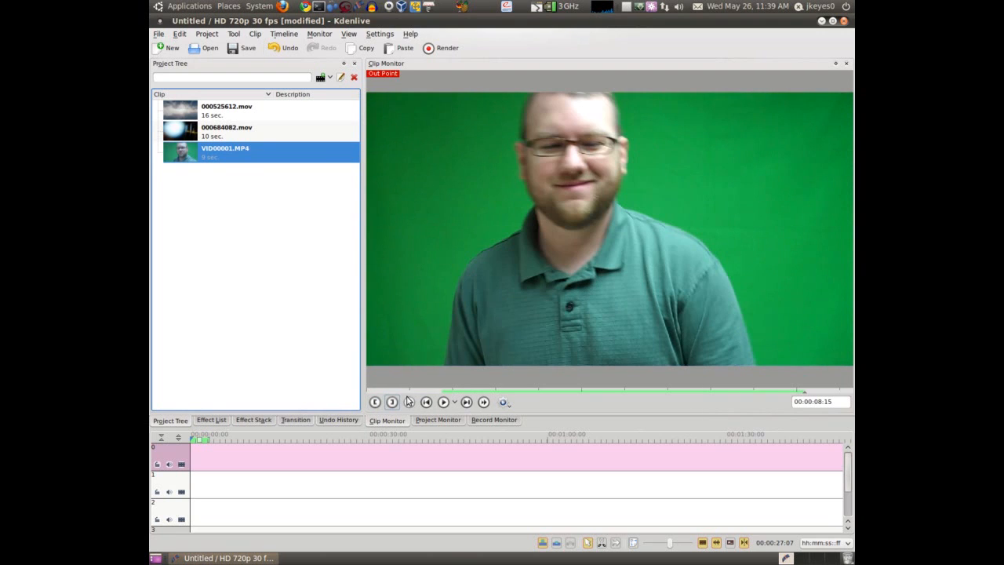
drag(607, 230, 193, 455)
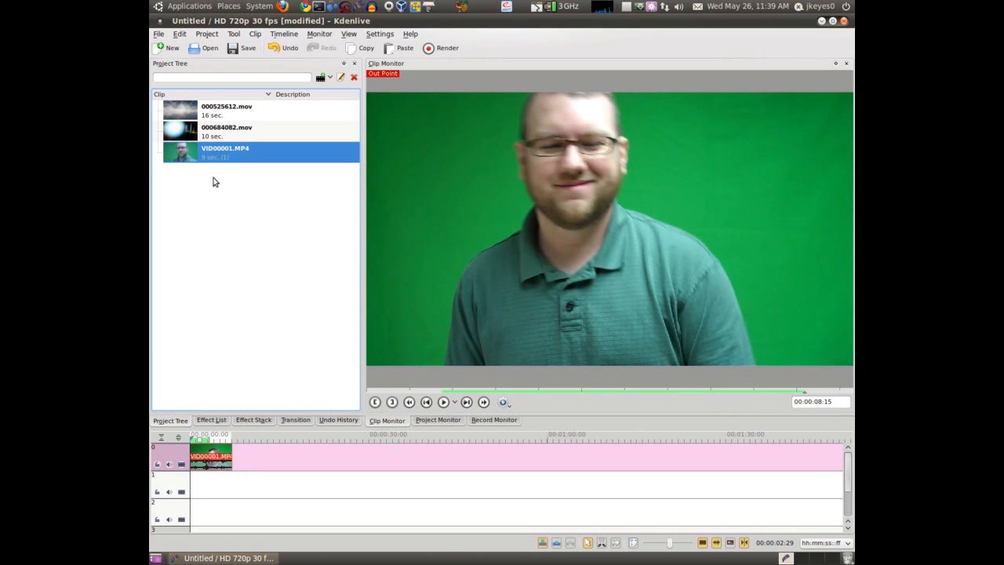
- Place 000684082.mov at the start of track 1 and add a Composite transition to VID00001.MP4 above it
drag(218, 139, 191, 488)
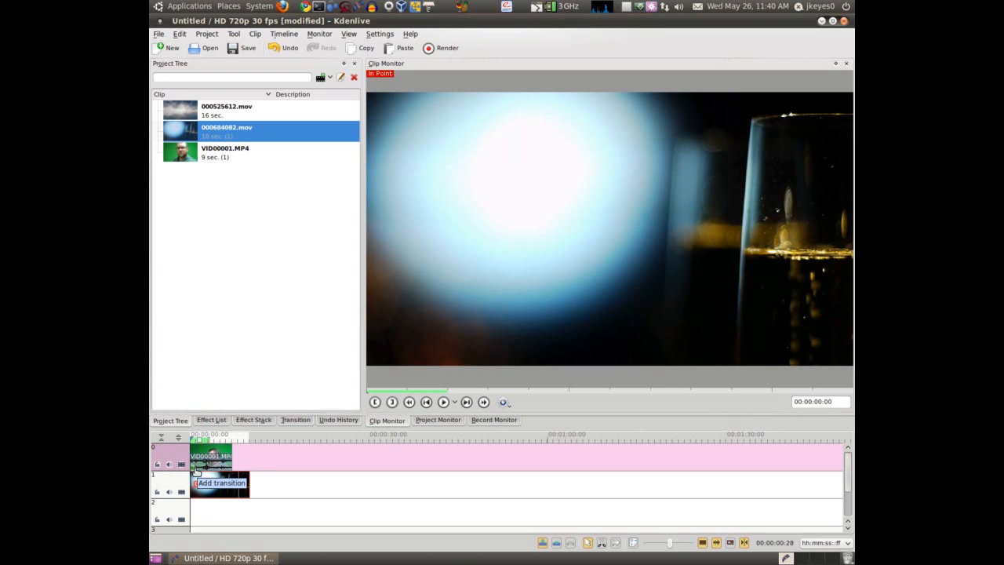
right_click(202, 457)
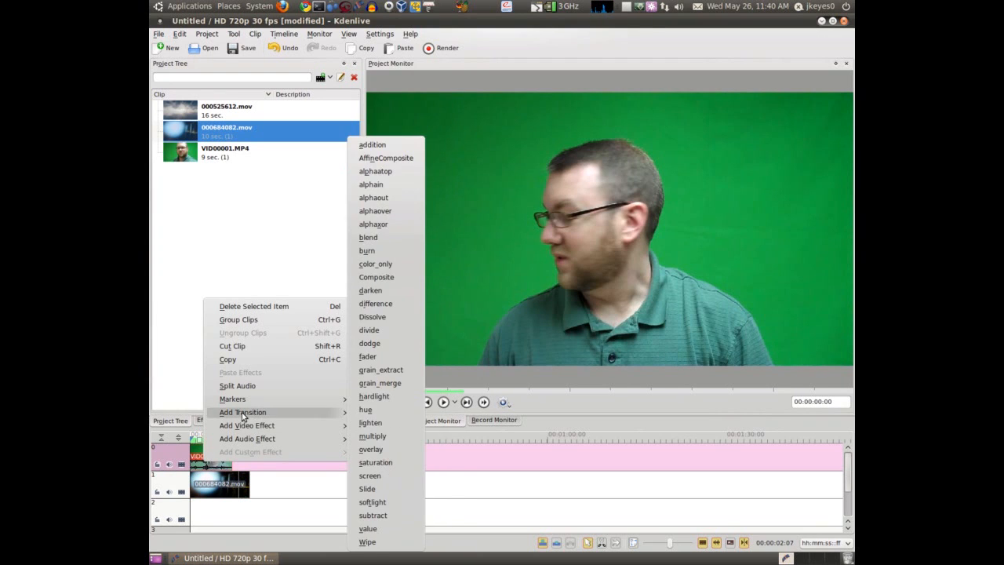
mouse_move(258, 415)
click(377, 278)
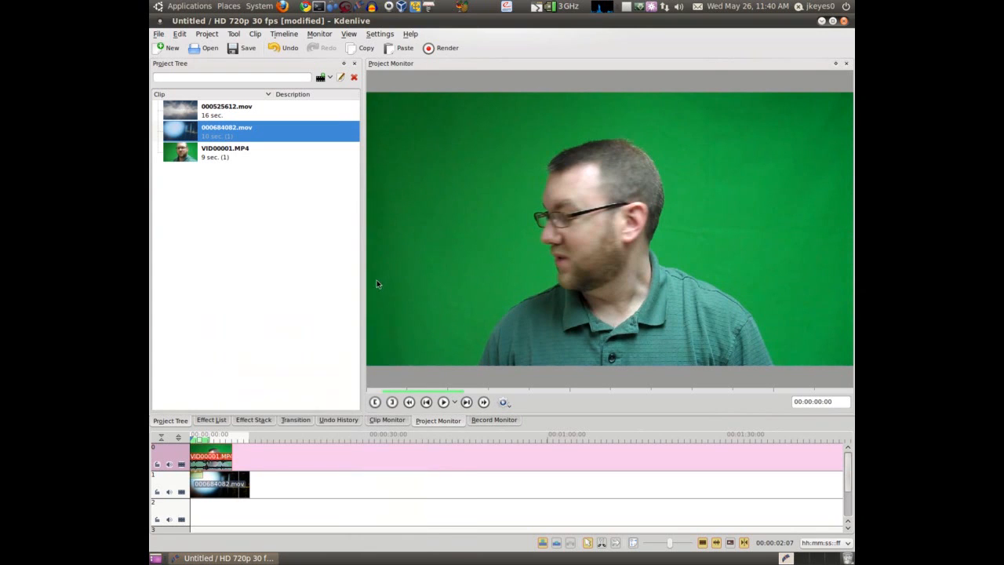
- Extend the Composite transition to the end of VID00001.MP4 and trim 000684082.mov to end at the same point
click(197, 473)
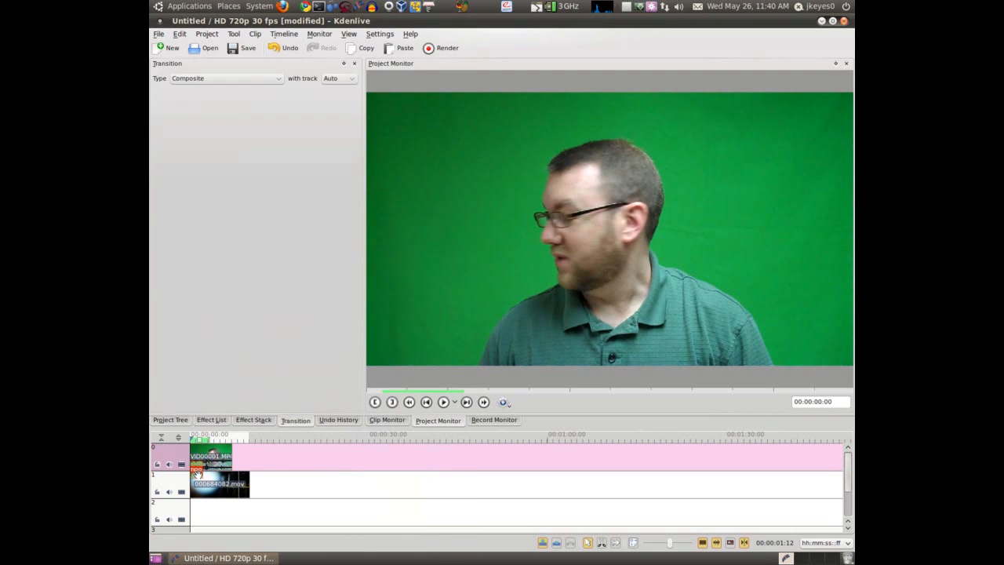
click(668, 544)
click(665, 544)
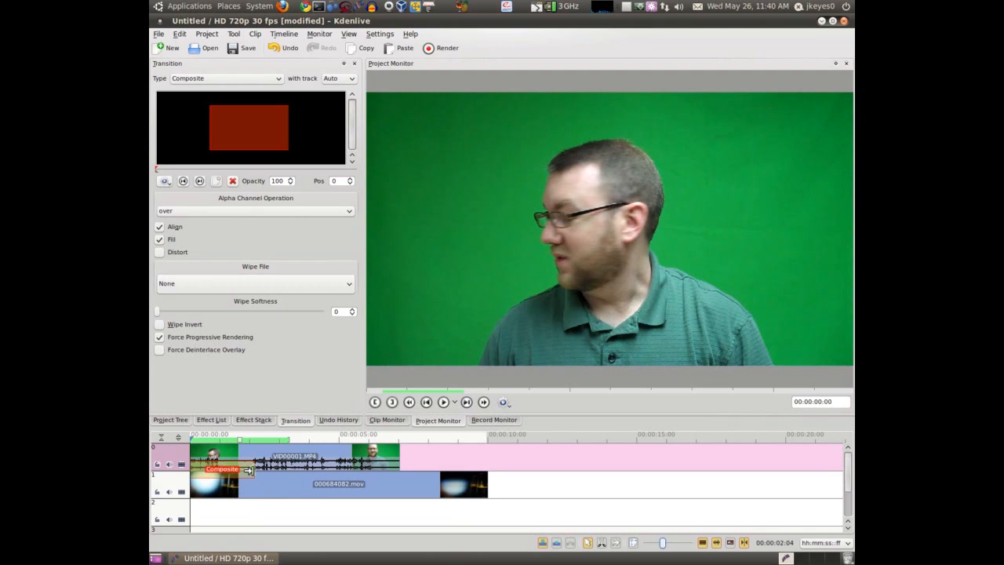
drag(249, 470, 394, 478)
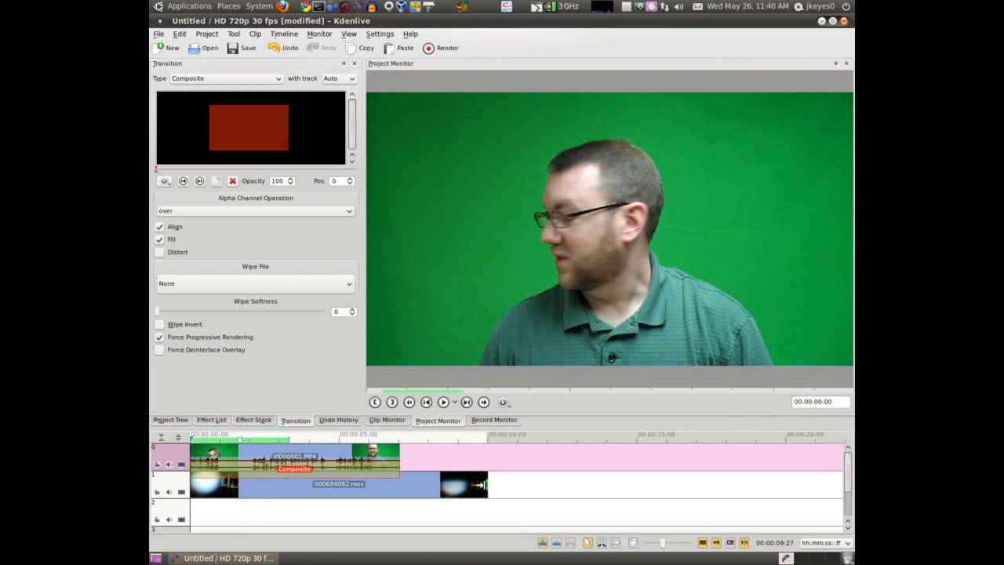
drag(484, 484, 396, 486)
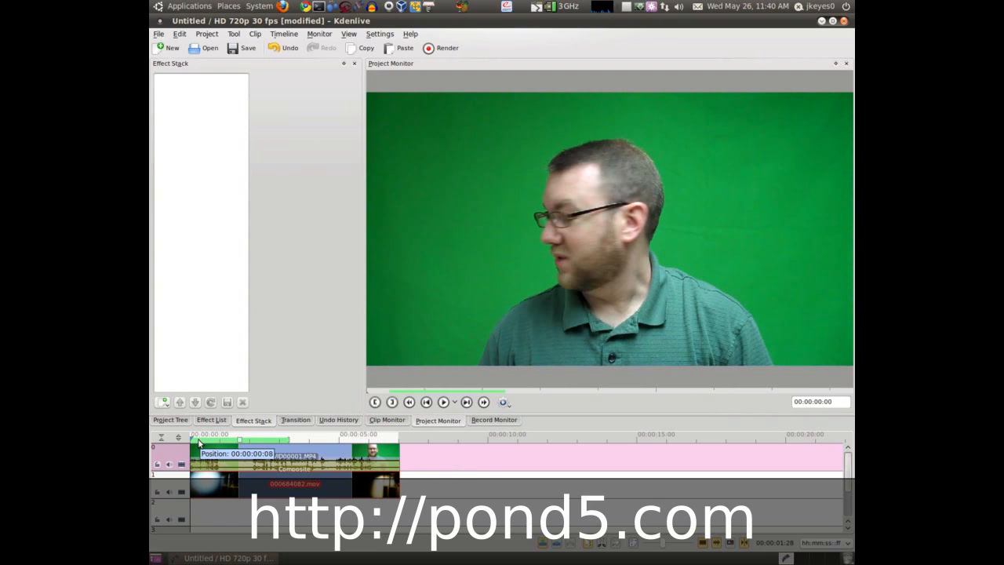
- Shrink the Composite transition's frame freehand to less than half the picture size and place it near the centre
click(203, 467)
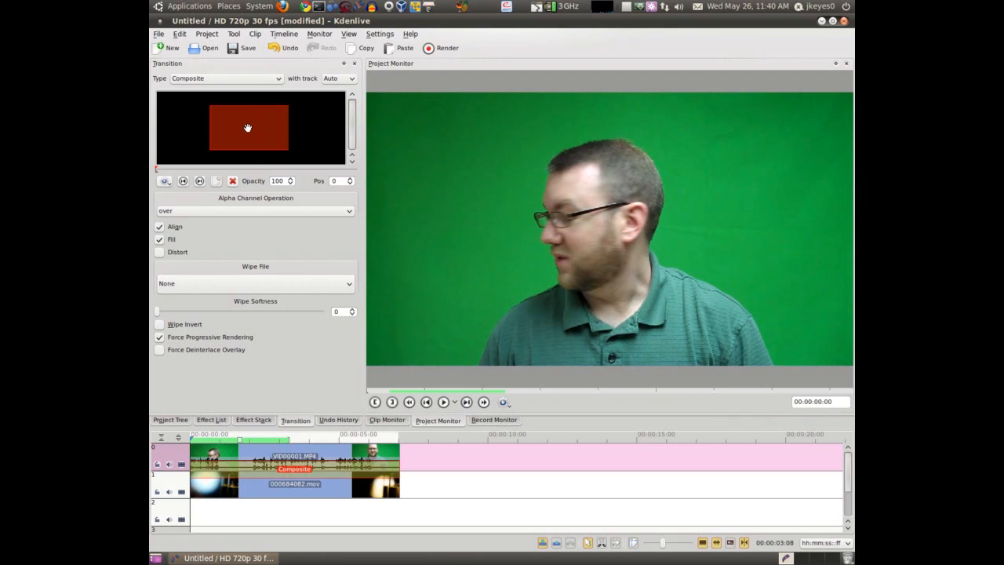
mouse_move(247, 128)
mouse_down()
mouse_move(261, 141)
mouse_move(287, 135)
mouse_move(239, 131)
mouse_up()
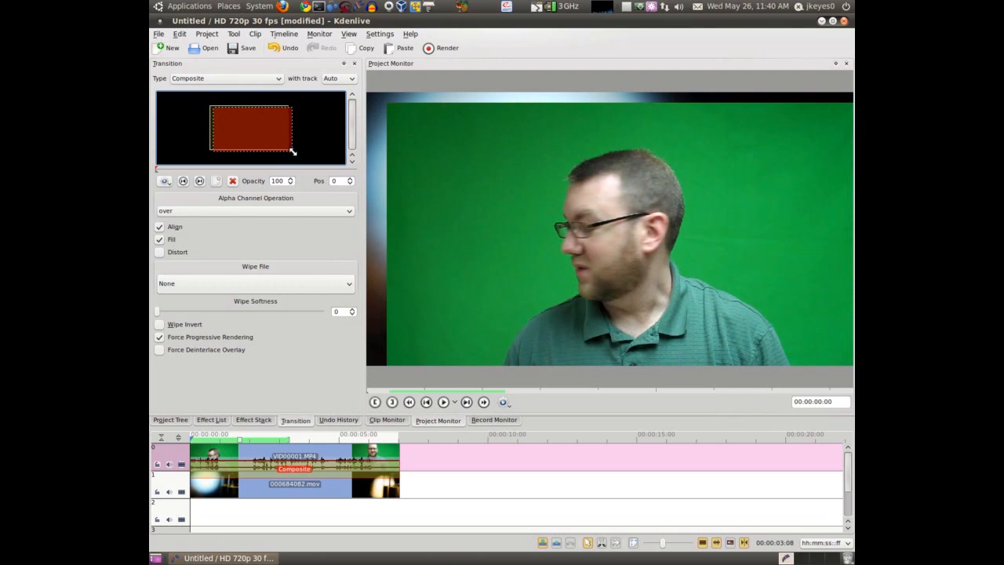
drag(292, 149, 244, 127)
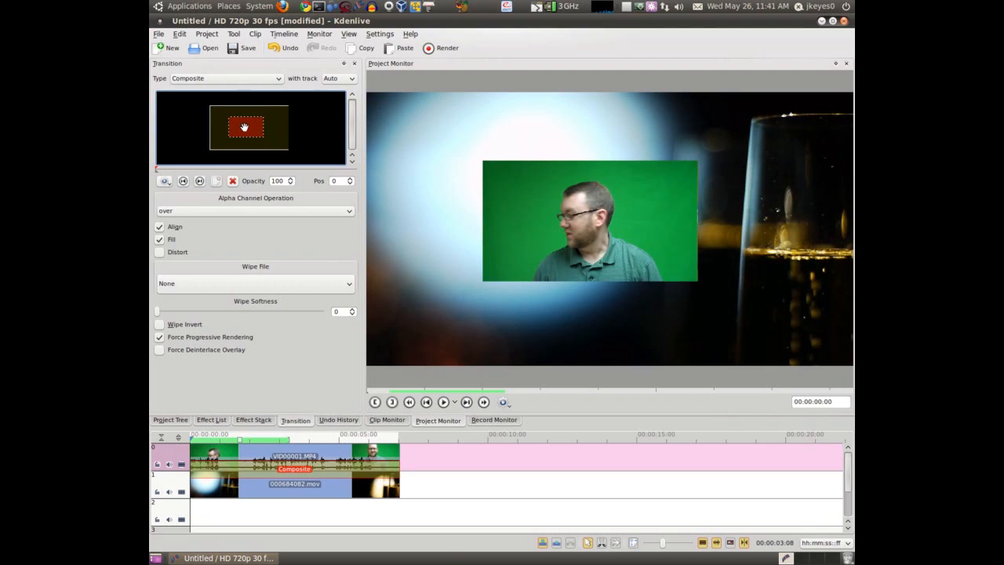
- Resize the Composite transition's frame to the preset 50%
click(164, 181)
mouse_move(192, 210)
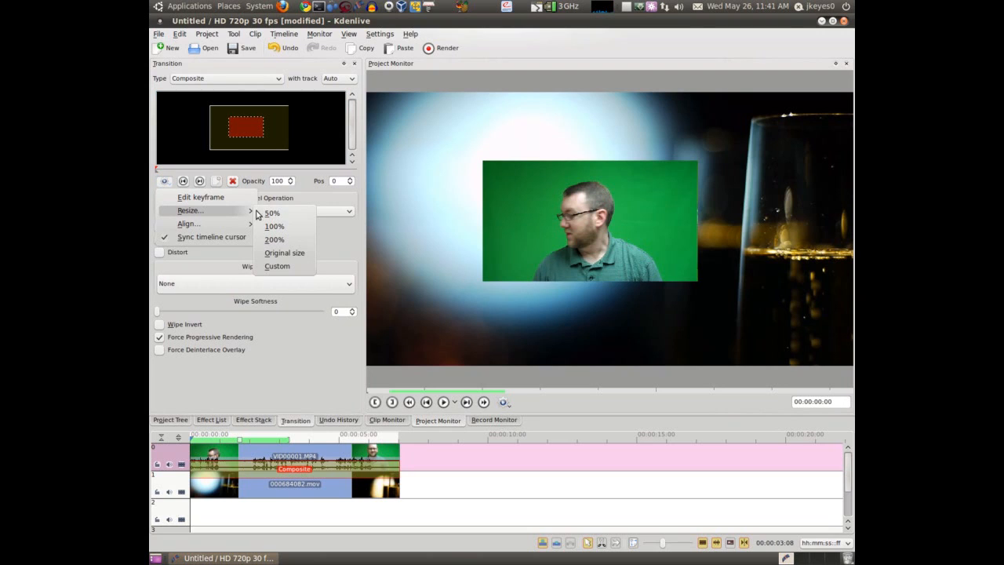
click(279, 224)
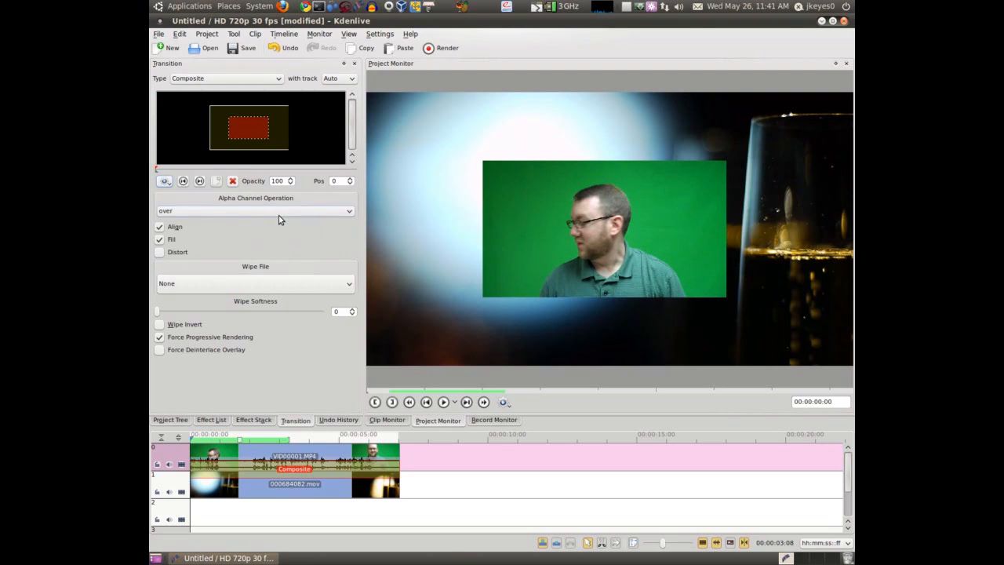
- Resize the Composite transition's frame to a custom 75%
click(165, 181)
mouse_move(192, 210)
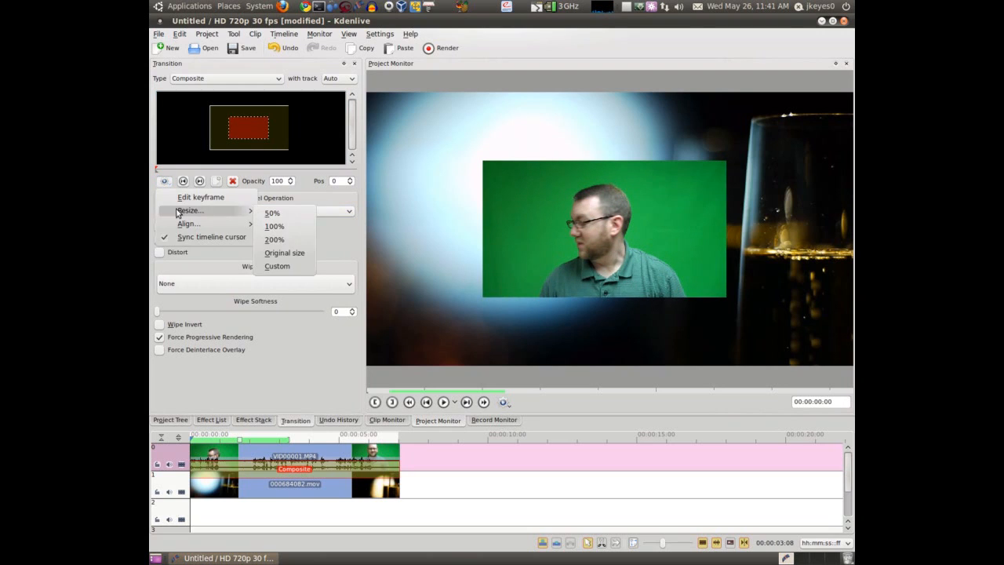
click(277, 266)
text(75)
key(Return)
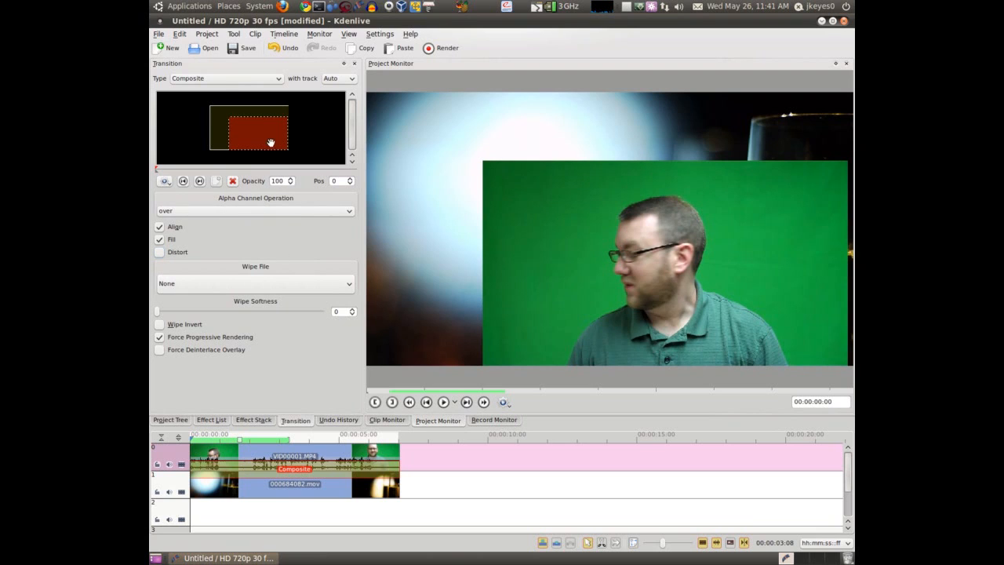
- Align the reduced overlay frame to the centre of the picture and play back the composite to preview it
drag(255, 132, 264, 131)
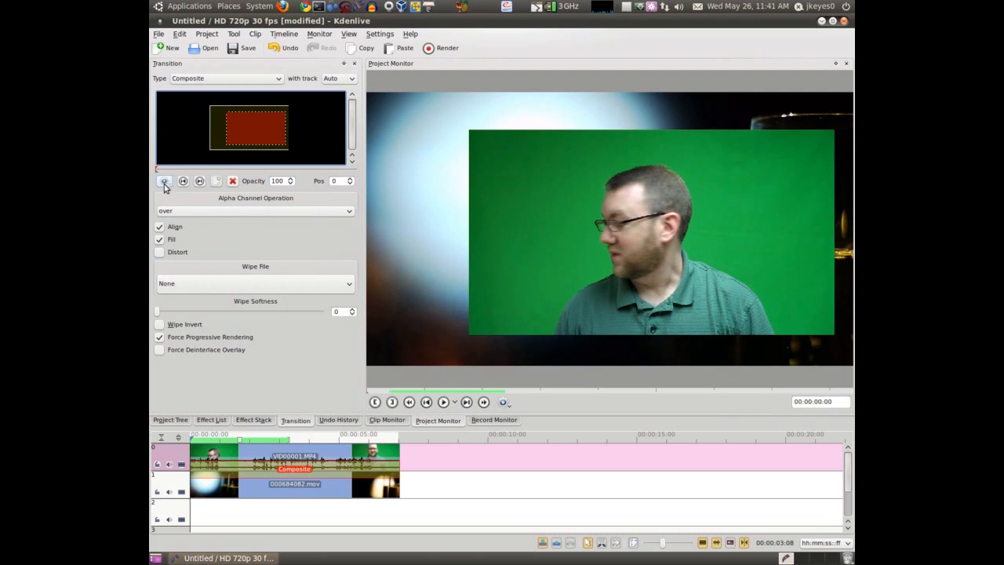
click(166, 183)
mouse_move(187, 224)
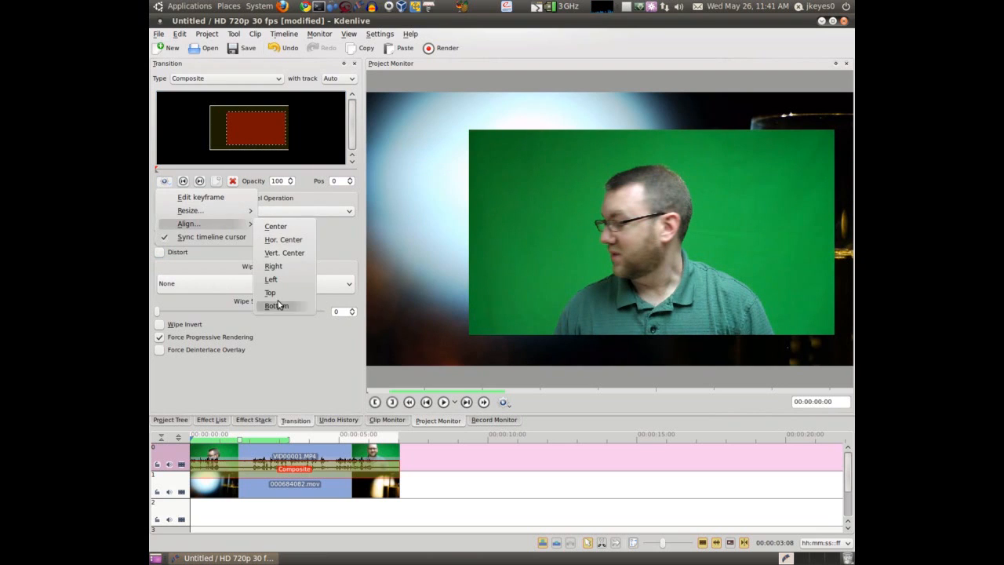
click(276, 227)
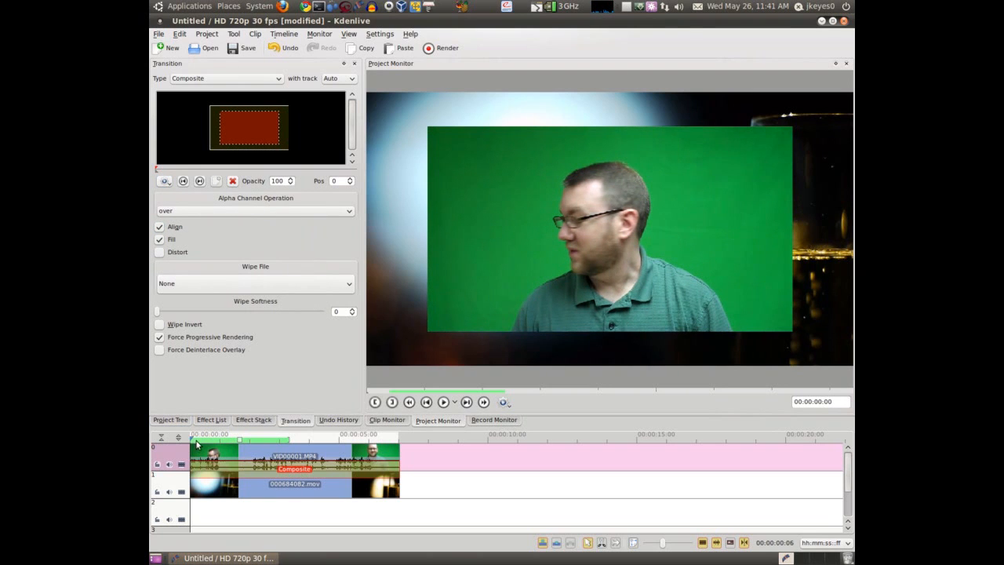
click(444, 402)
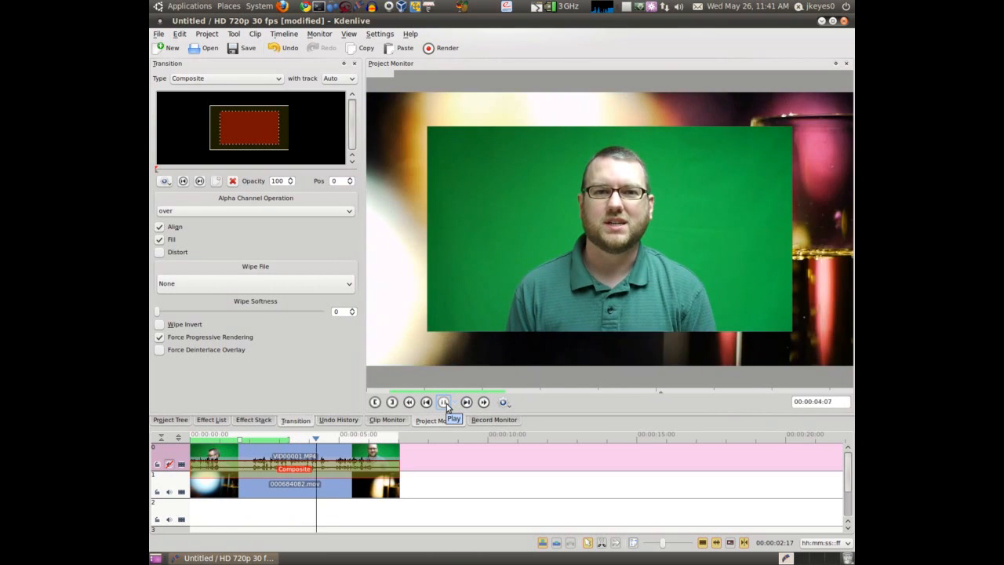
click(444, 402)
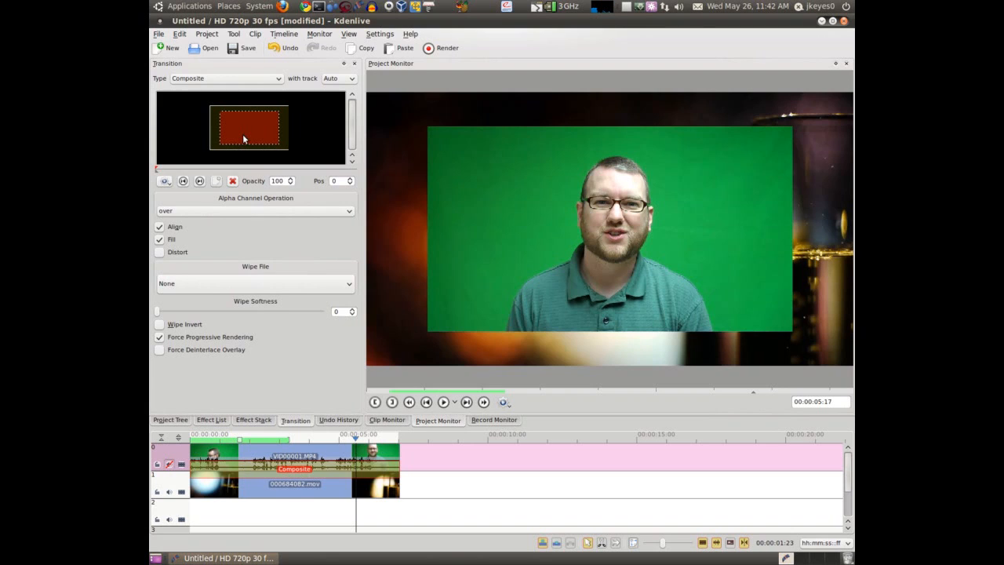
- Resize the Composite transition's frame to 100% and align it to the centre of the picture
click(165, 181)
mouse_move(206, 212)
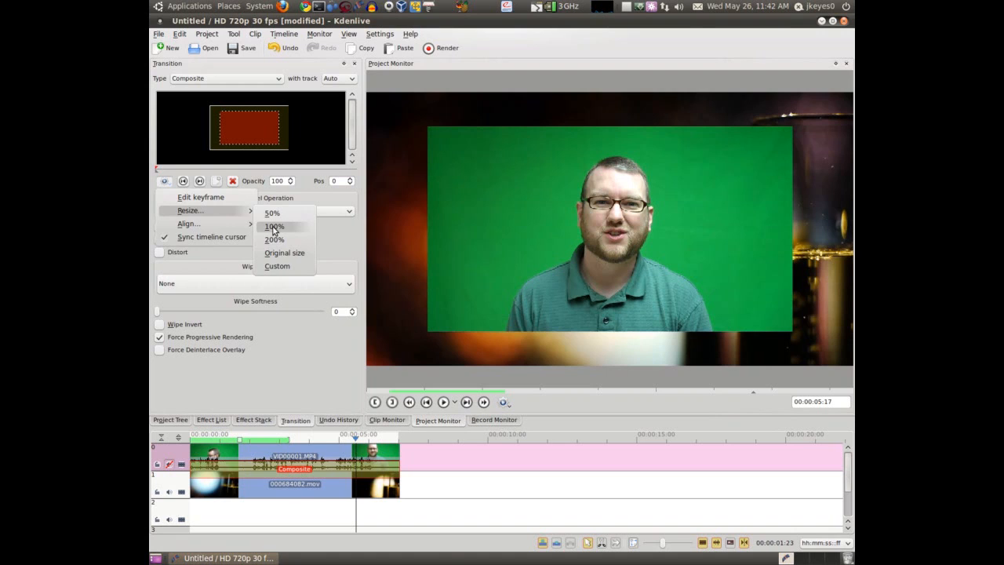
click(274, 227)
click(165, 180)
mouse_move(224, 229)
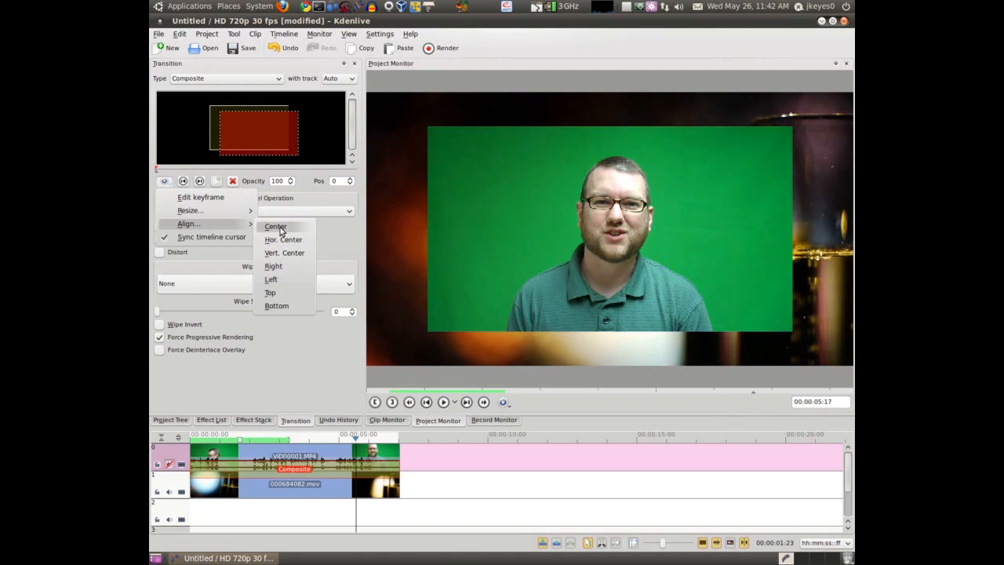
click(279, 229)
- Add a keyframe at position 56 of the Composite transition
click(220, 441)
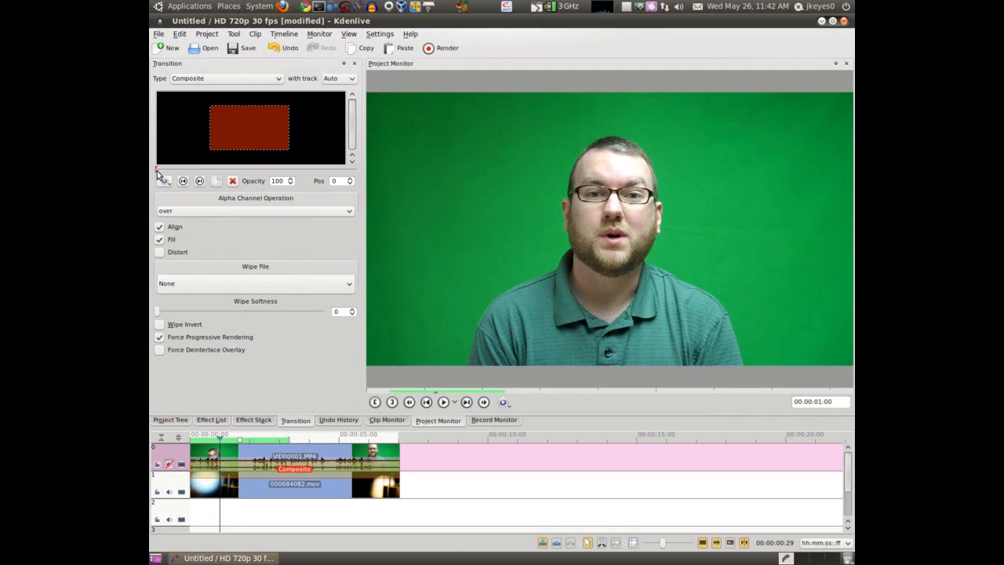
drag(157, 169, 209, 169)
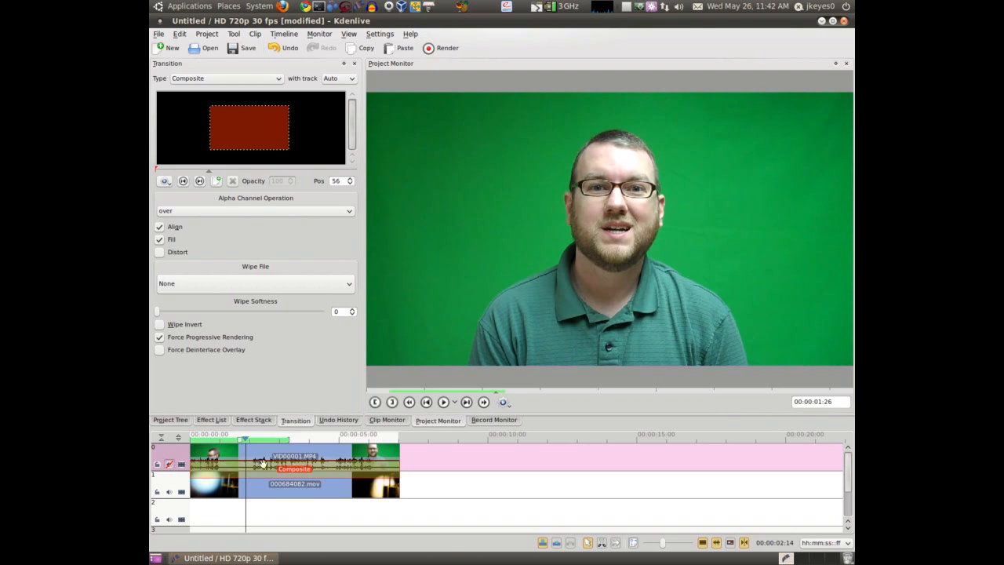
click(217, 181)
- Add another keyframe at position 4 of the Composite transition
click(163, 180)
mouse_move(183, 211)
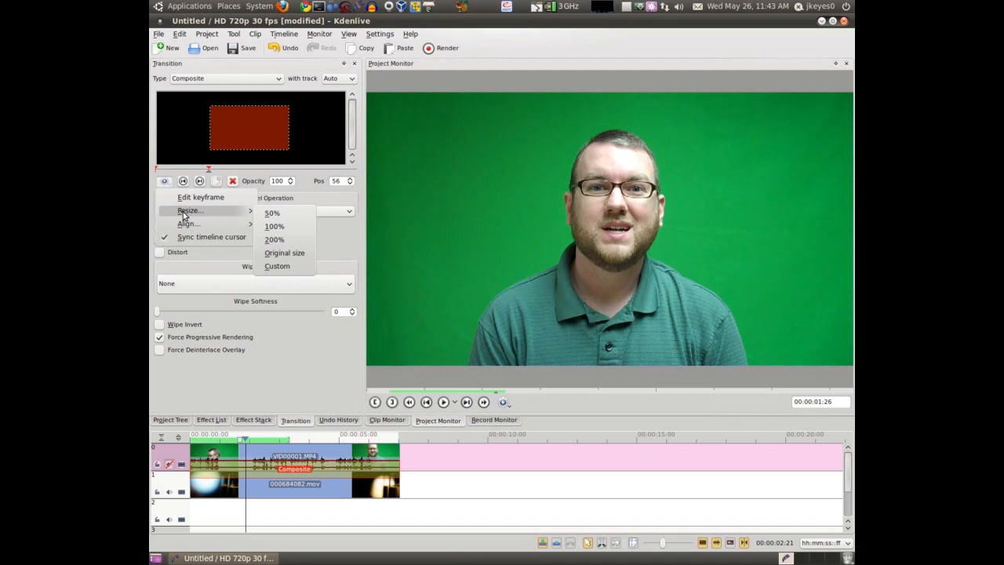
click(165, 182)
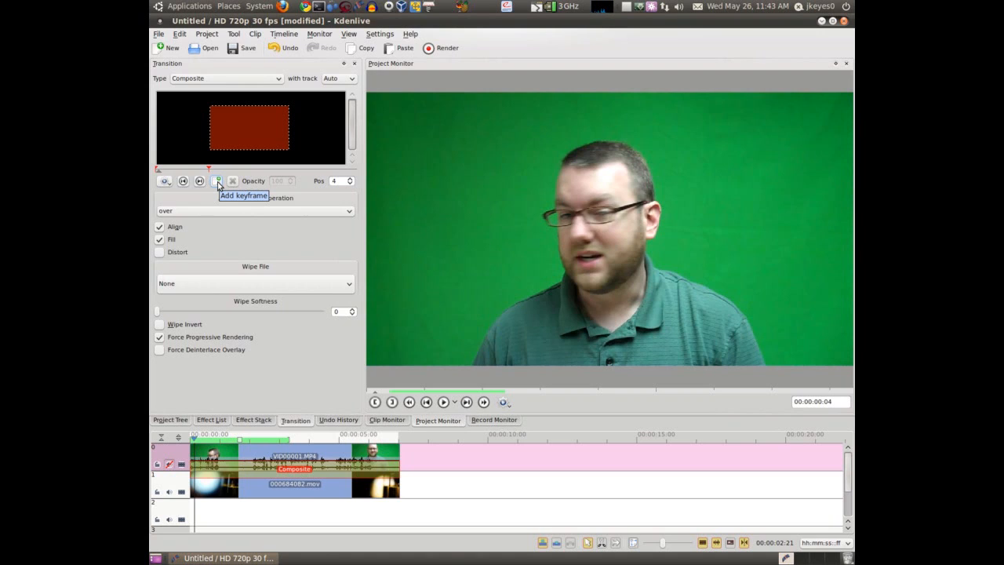
click(218, 184)
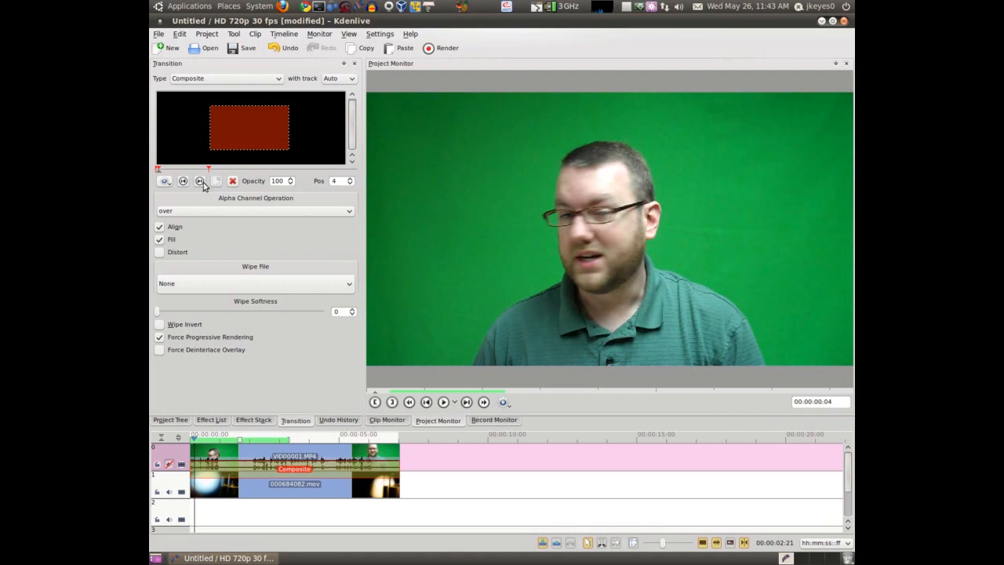
- Resize the frame at the position 4 keyframe to a custom 35% and move it to the lower-right corner of the picture
click(165, 182)
mouse_move(180, 212)
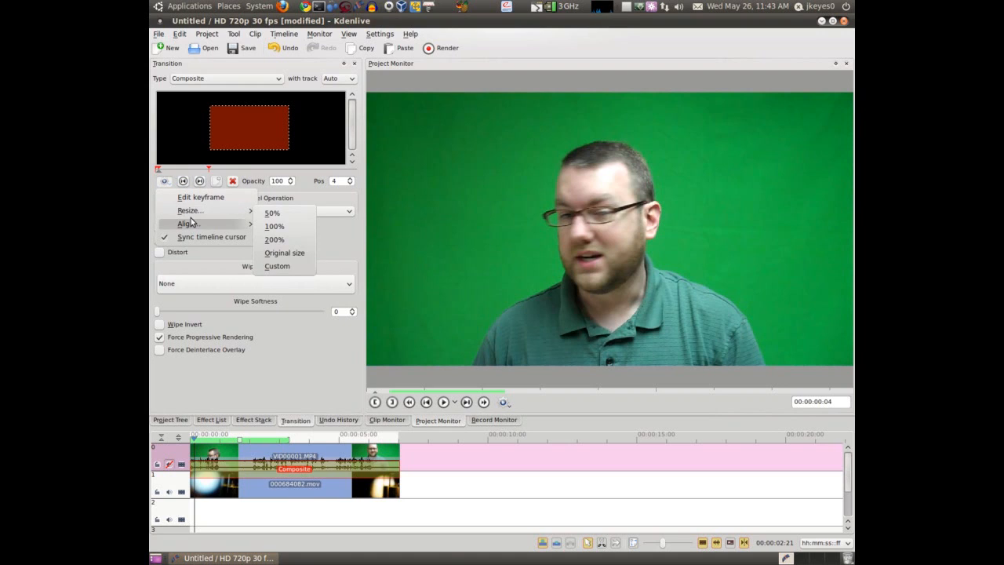
click(273, 266)
text(35)
key(Return)
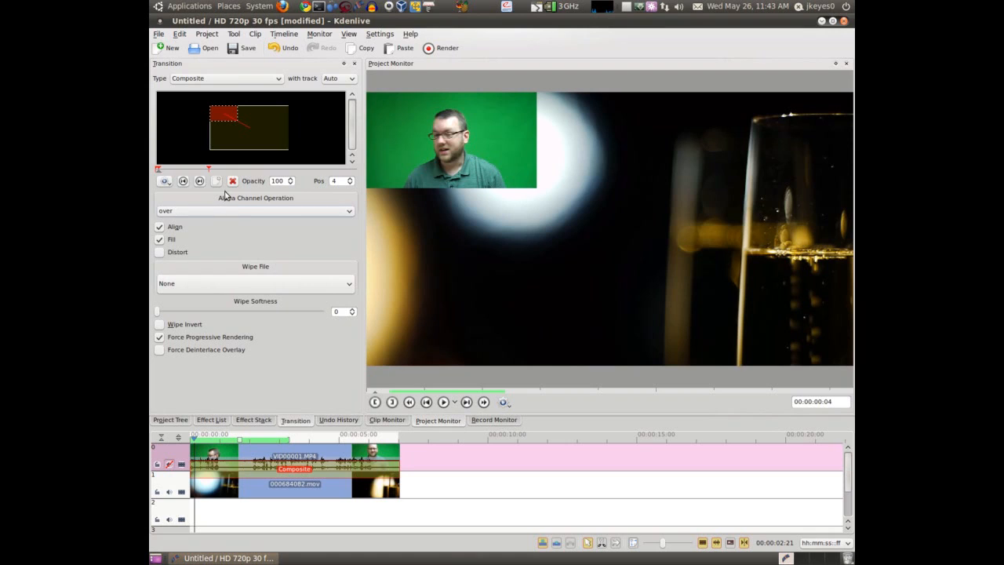
drag(241, 127, 277, 142)
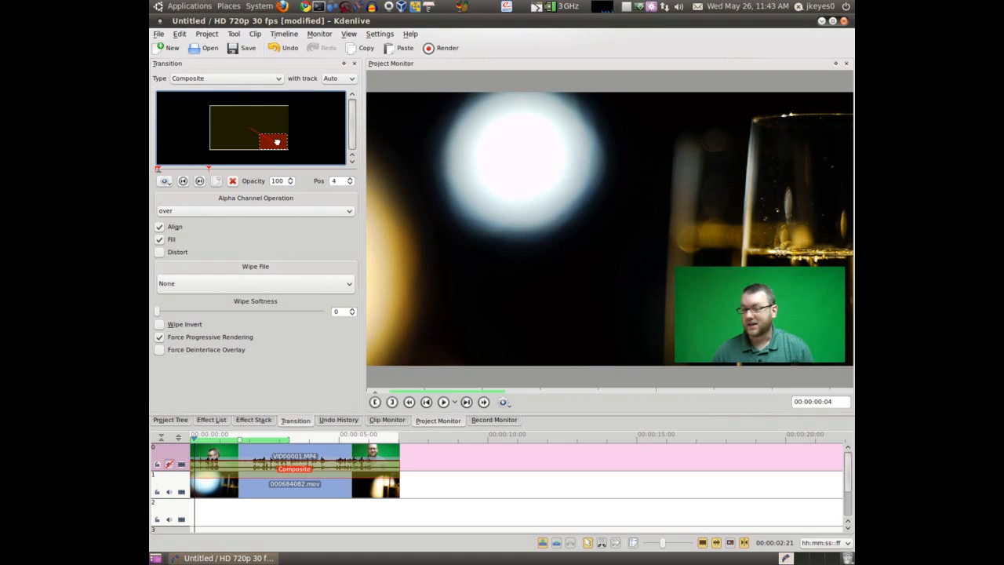
- Review the frame at the transition's keyframes and scrub the timeline between positions 4 and 56 to check the size animation
click(183, 181)
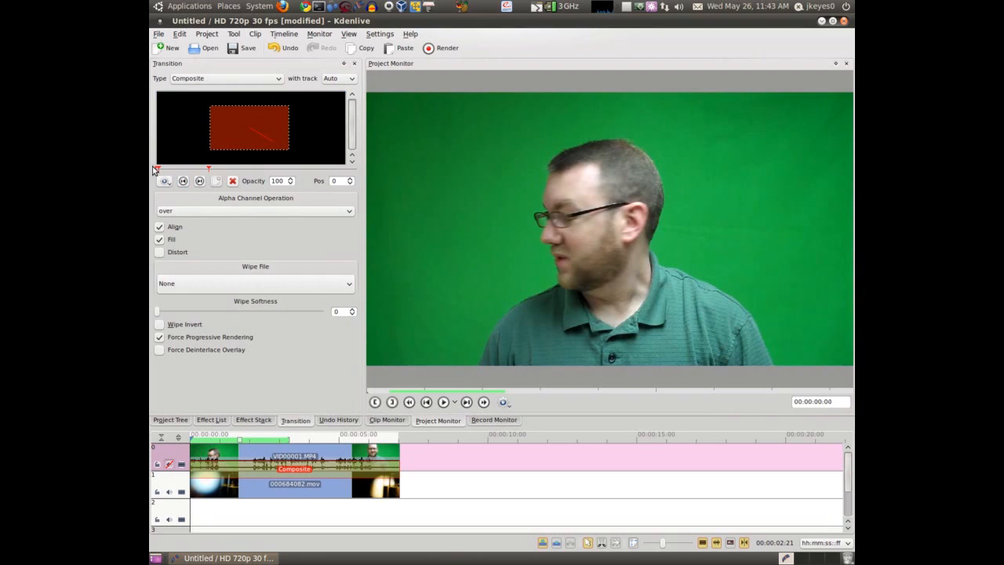
click(200, 181)
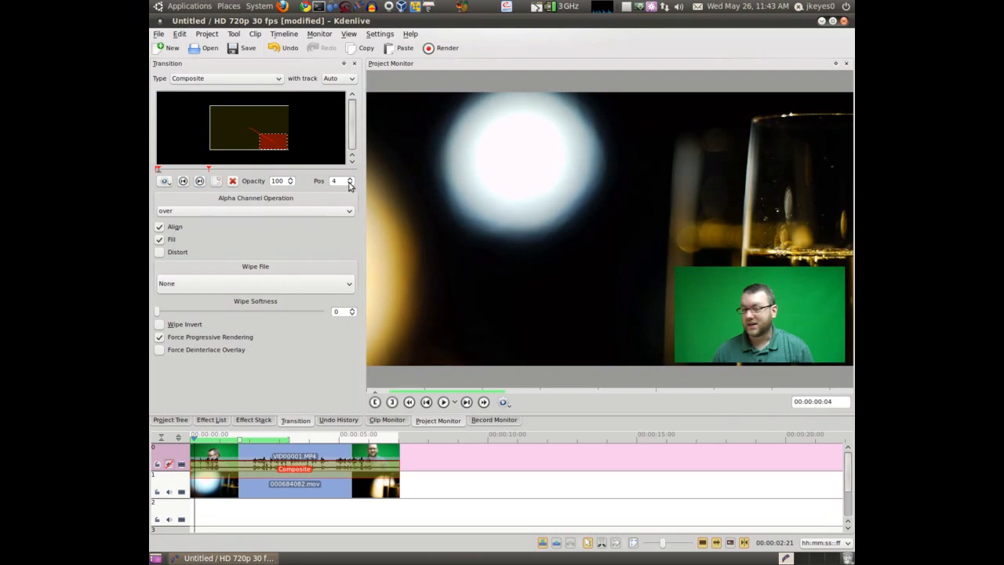
drag(194, 438, 227, 438)
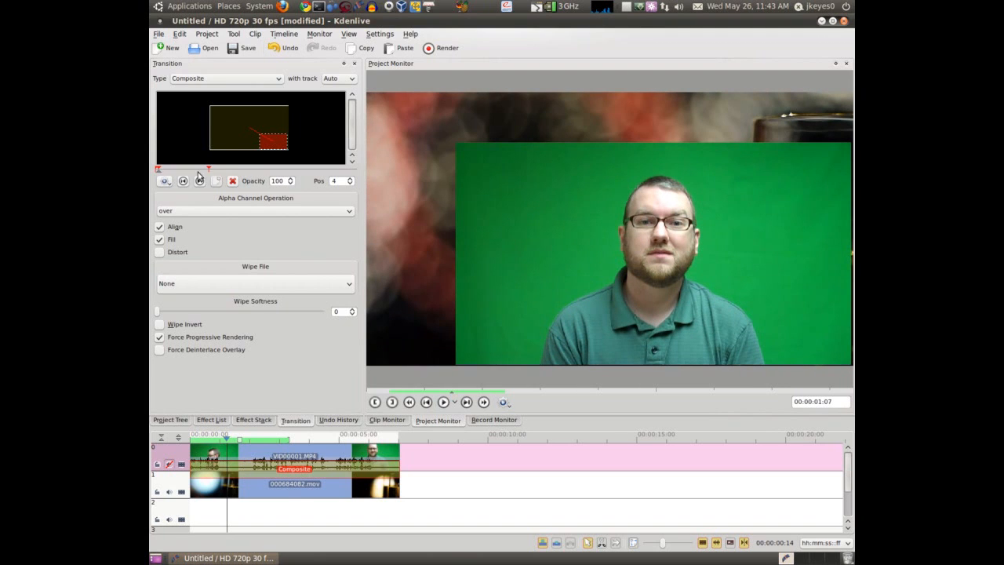
click(202, 181)
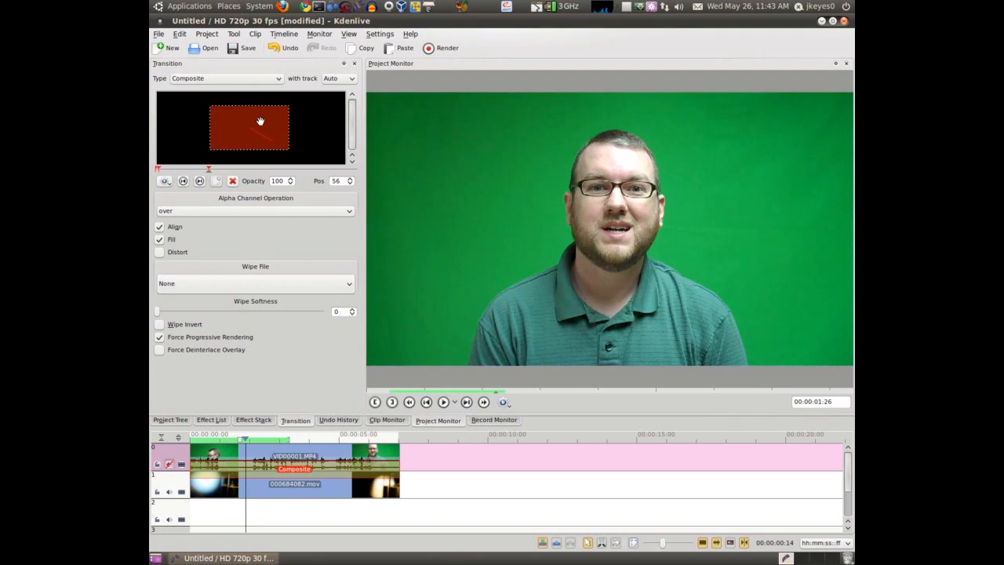
- Resize the frame at the position 56 keyframe to a custom 35%, move it to the picture's lower-right corner, and play the result
click(166, 186)
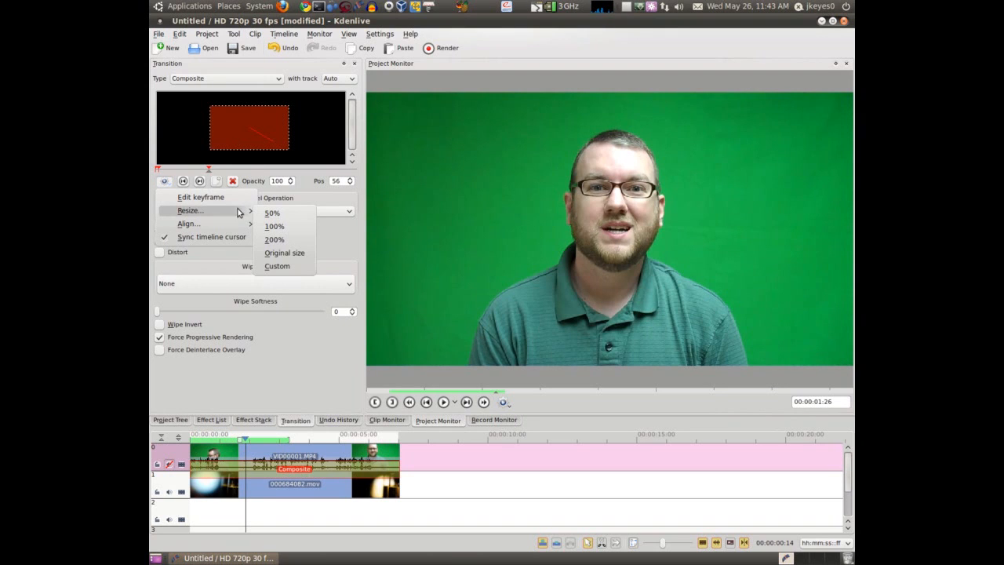
click(278, 266)
text(35)
key(Return)
drag(229, 116, 278, 144)
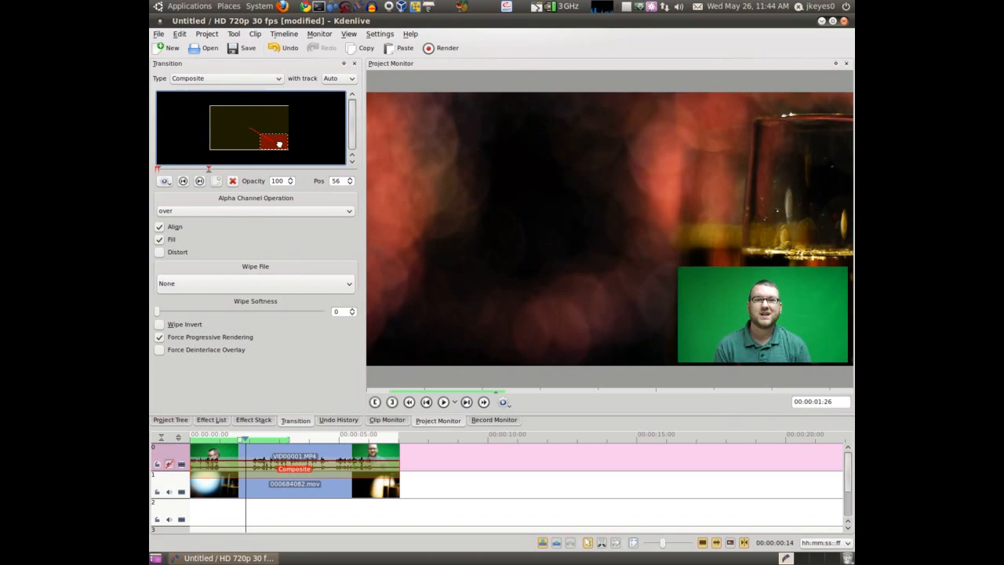
click(443, 401)
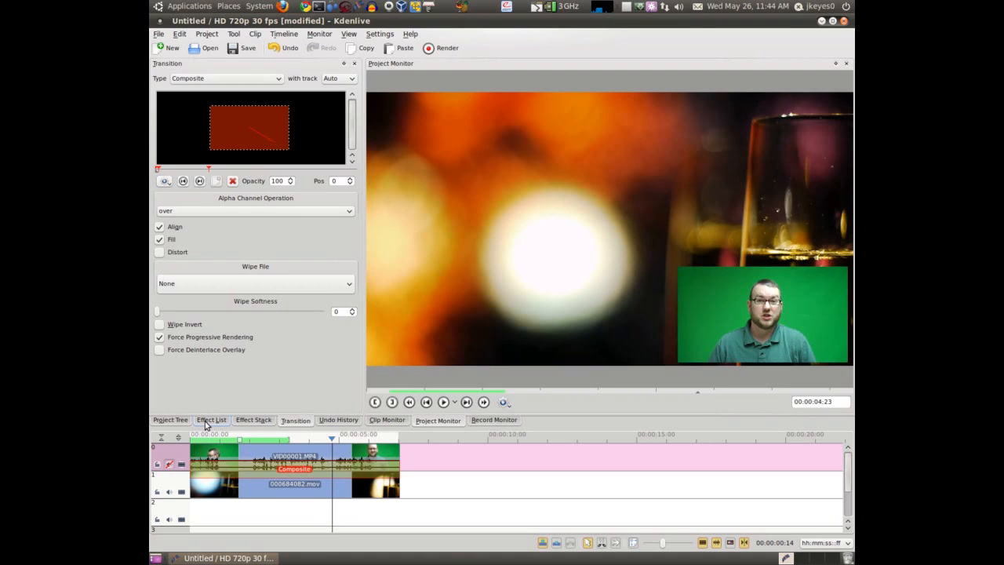
- Delete the keyframes at positions 4 and 56 from the Composite transition
click(199, 181)
click(199, 181)
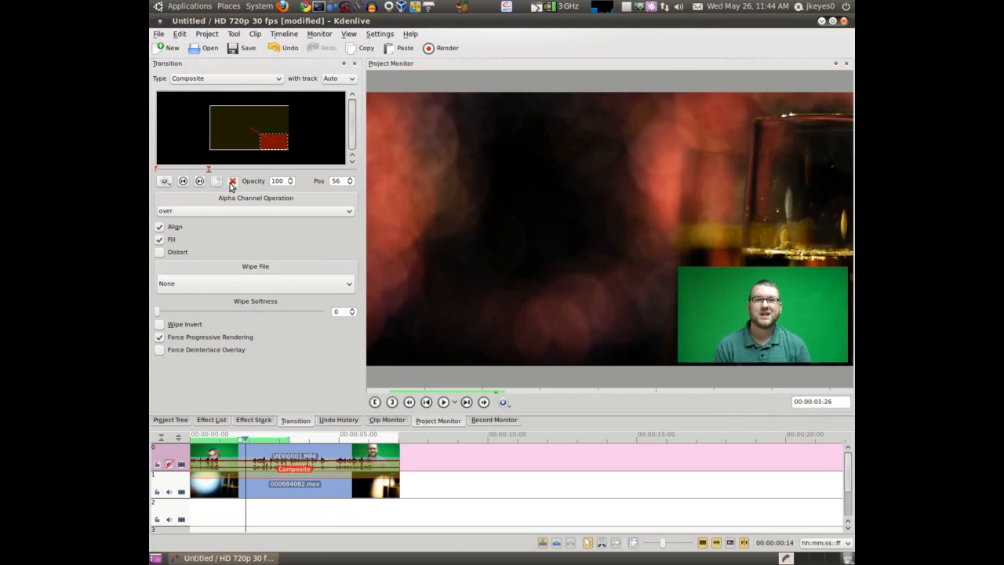
click(183, 181)
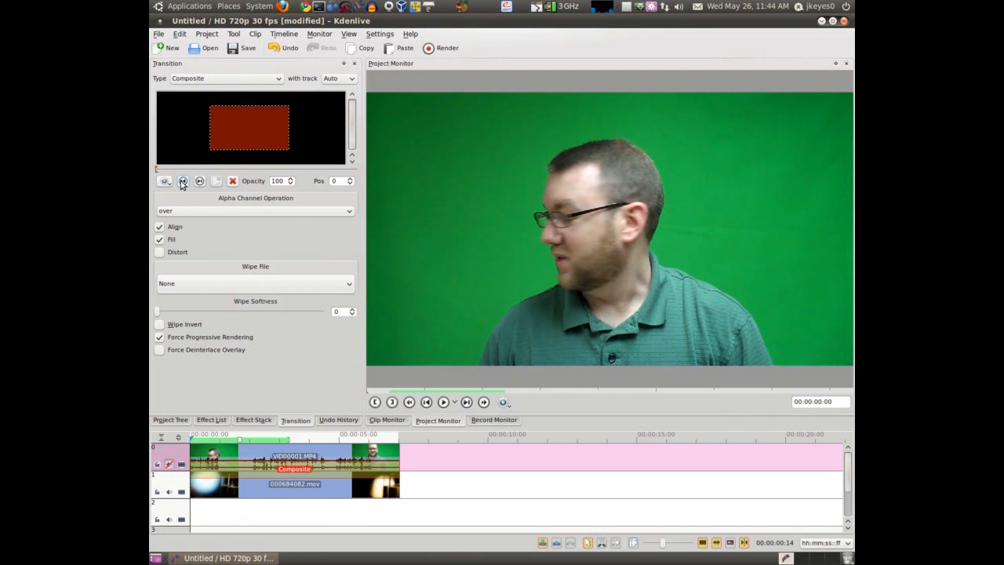
- Apply the Blue Screen effect from the Misc category to the VID00001.MP4 clip on the timeline
click(211, 420)
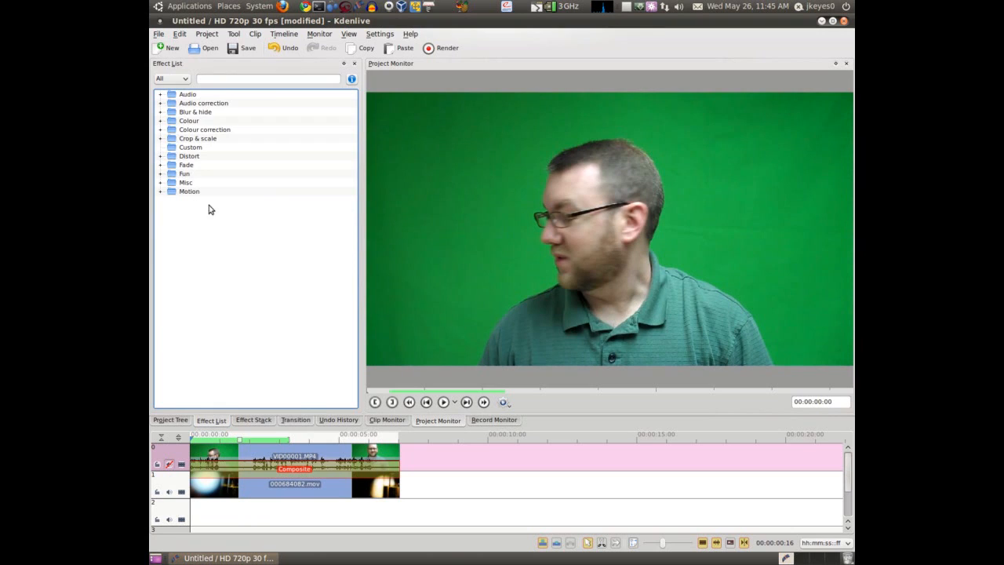
click(160, 182)
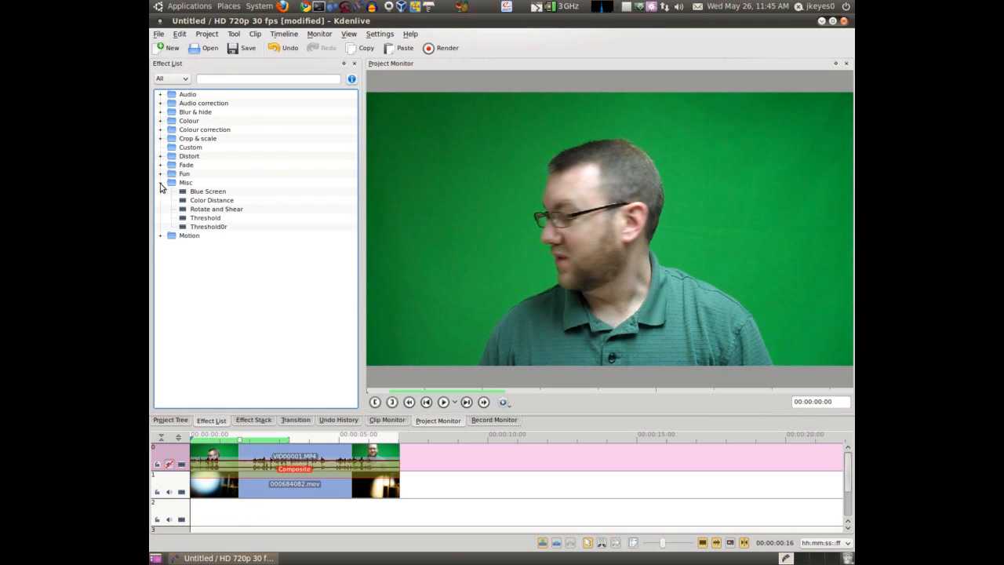
click(203, 192)
drag(203, 195, 247, 457)
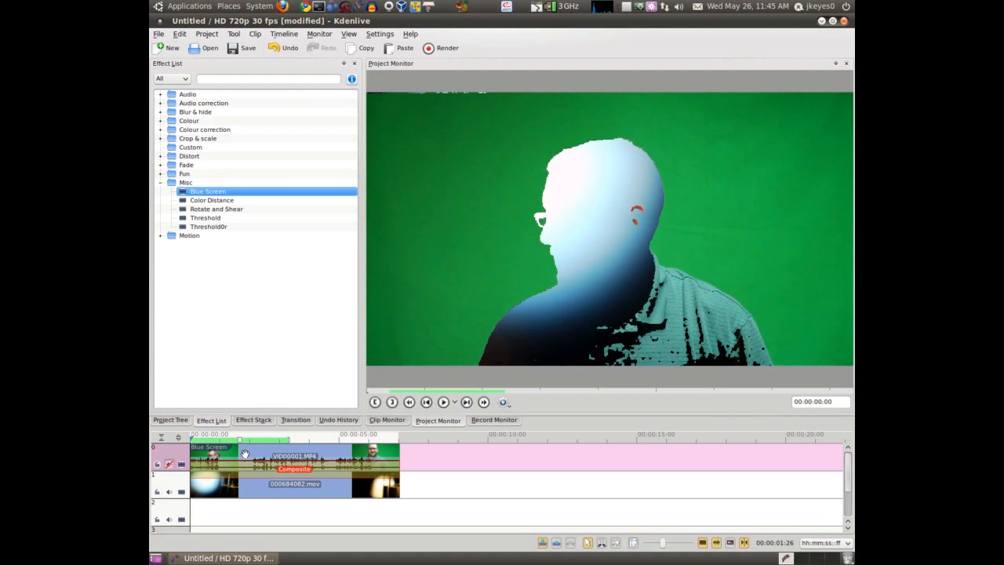
- Set the Blue Screen effect's color key to the green #27AE42 sampled from the backdrop in the monitor
click(243, 455)
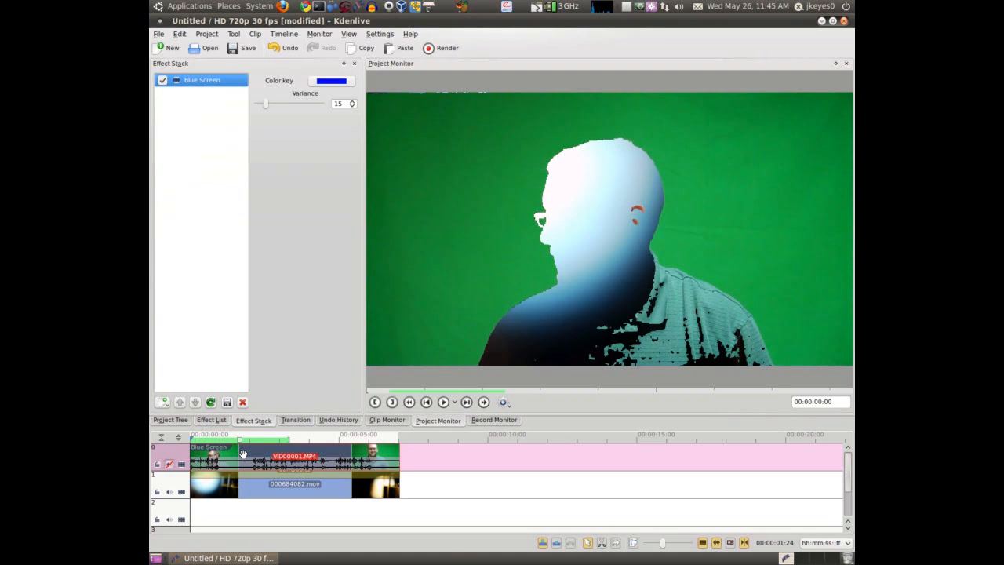
click(331, 82)
drag(493, 132, 298, 157)
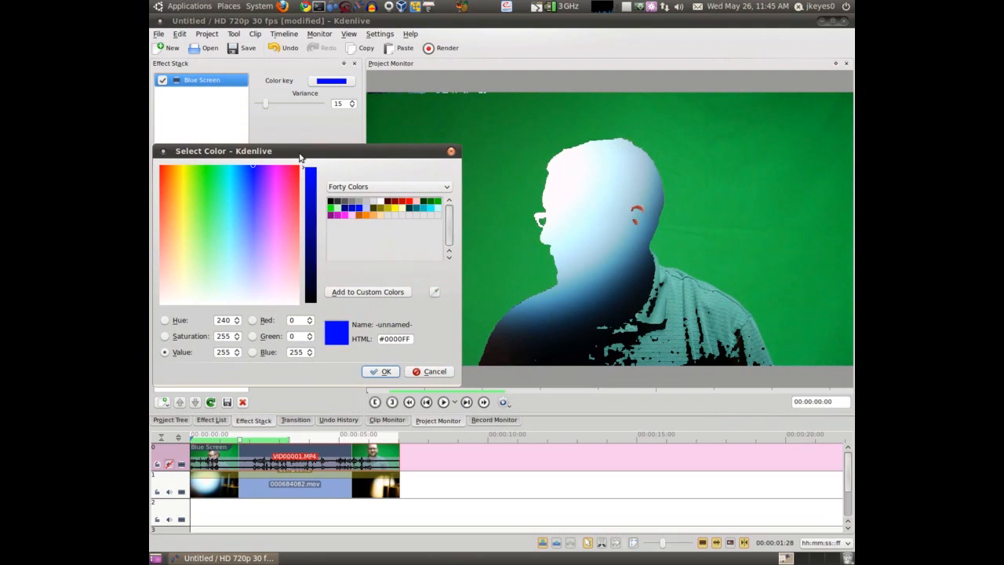
click(435, 292)
click(555, 271)
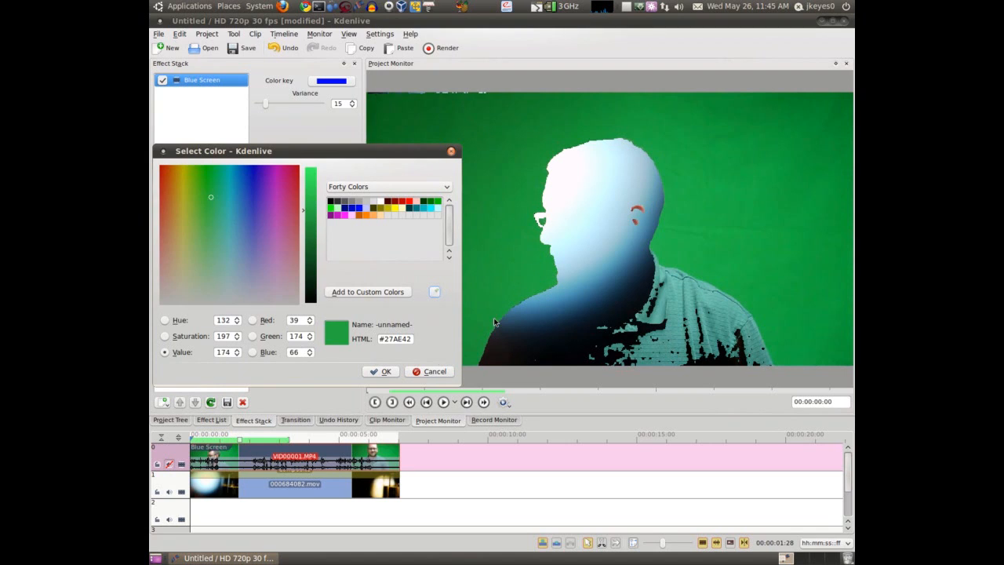
click(379, 372)
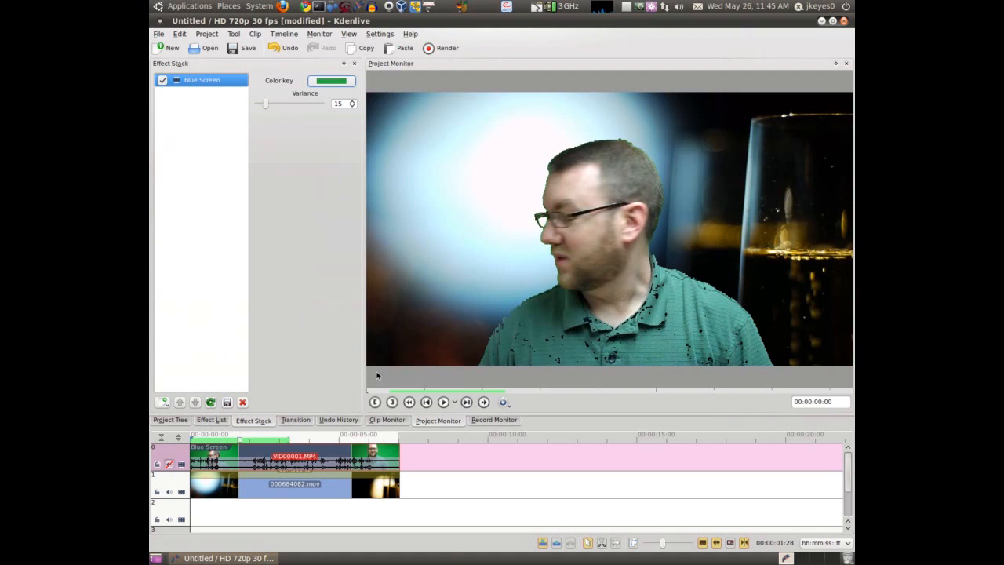
- Set the Blue Screen variance to 13 and play the project to check the keyed clip
click(352, 109)
click(352, 109)
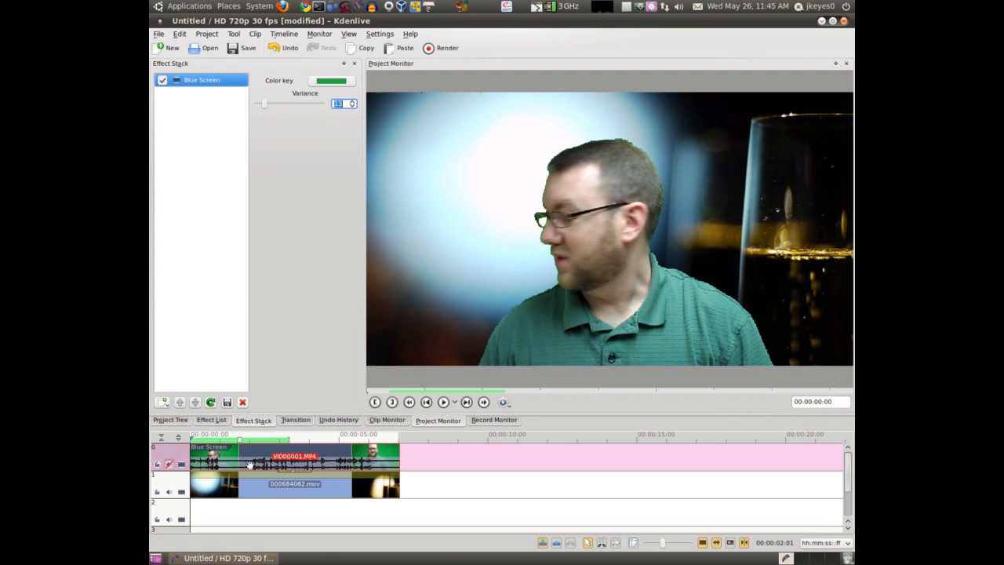
click(210, 438)
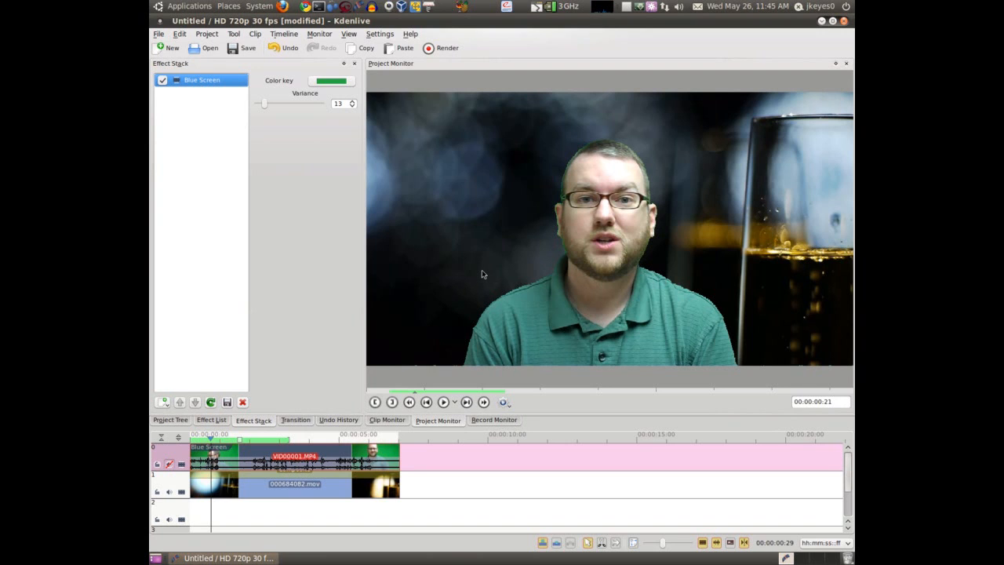
click(443, 402)
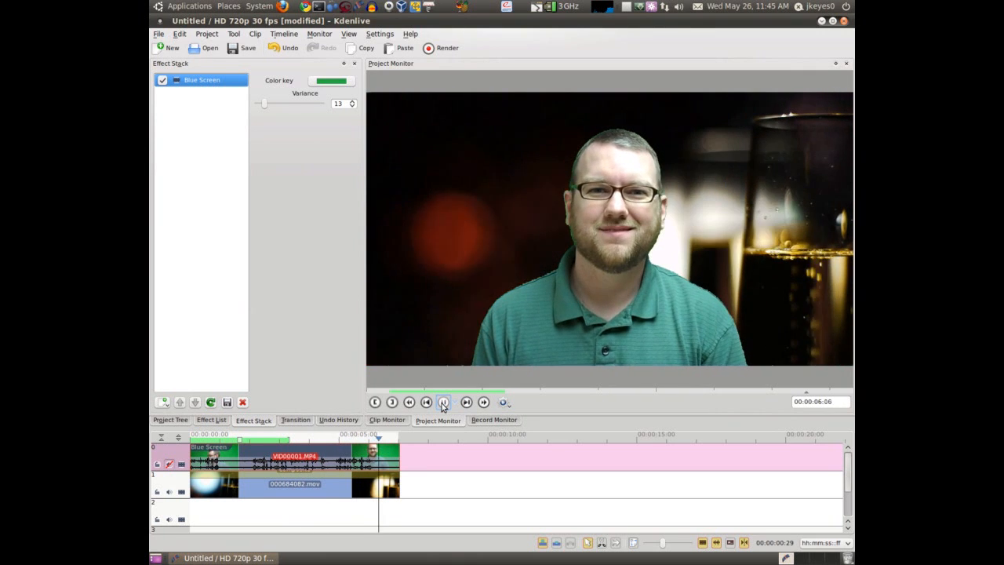
click(443, 402)
- Replace the 000684082.mov background on track 1 with 000525612.mov and play the new composite
click(176, 422)
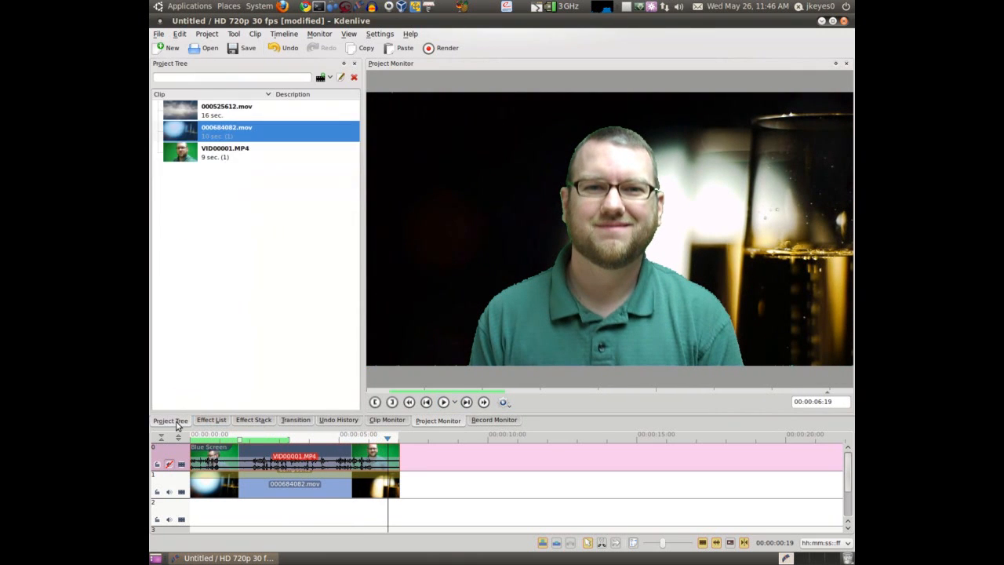
click(248, 487)
key(Delete)
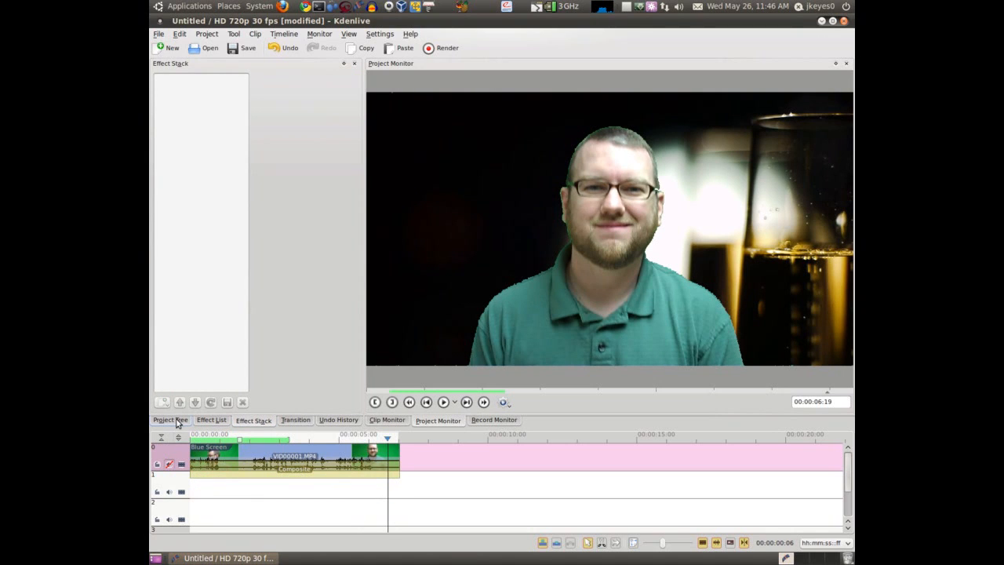
click(175, 422)
drag(217, 112, 197, 487)
click(208, 437)
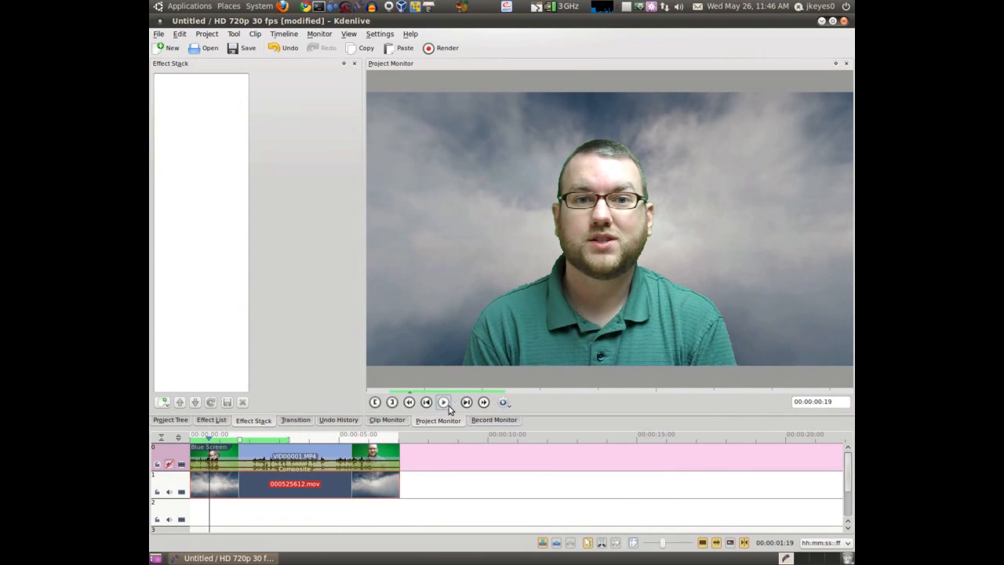
click(444, 402)
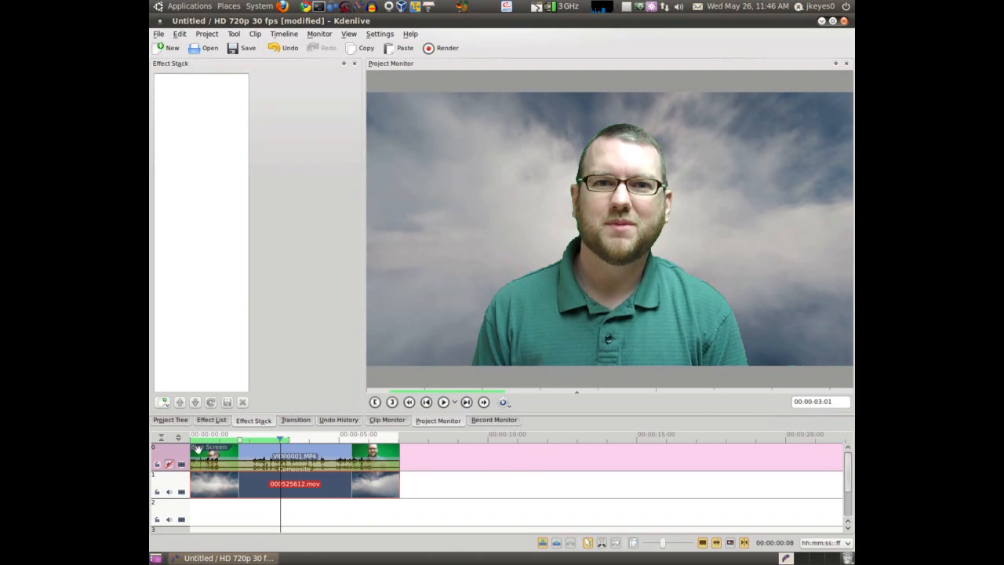
- Add plaintwil.png to the project and insert a new track above the VID00001.MP4 track
click(157, 419)
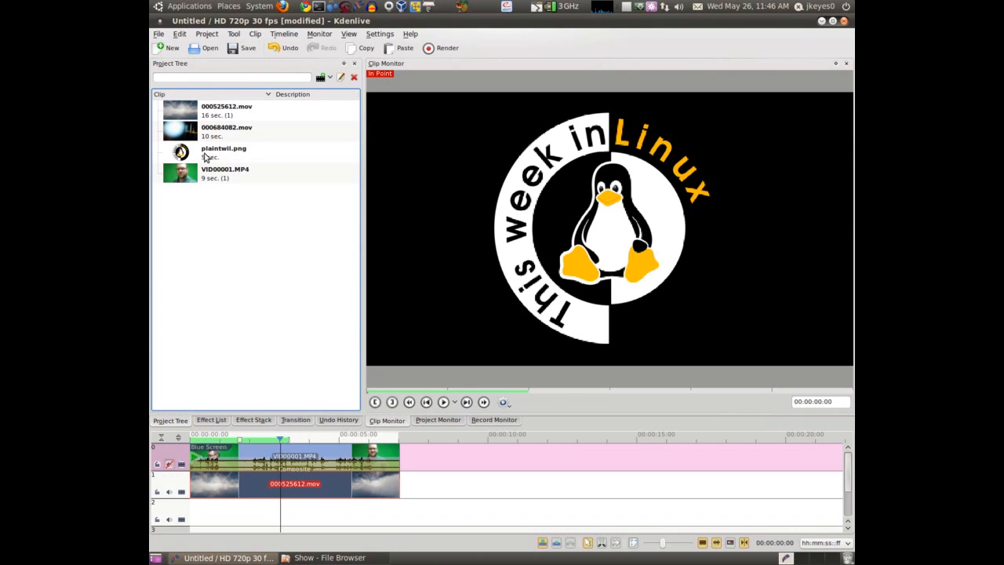
right_click(171, 451)
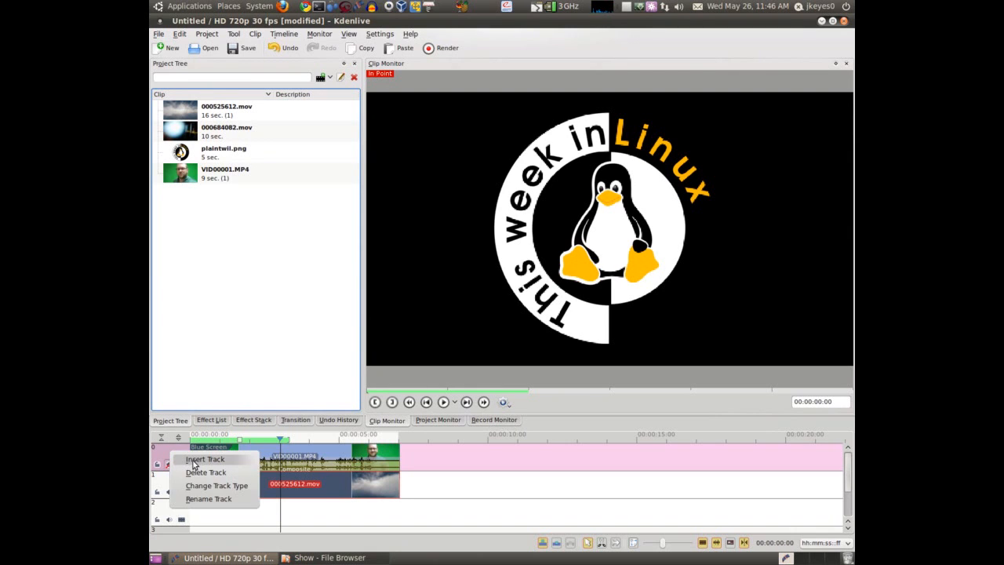
click(203, 458)
click(502, 251)
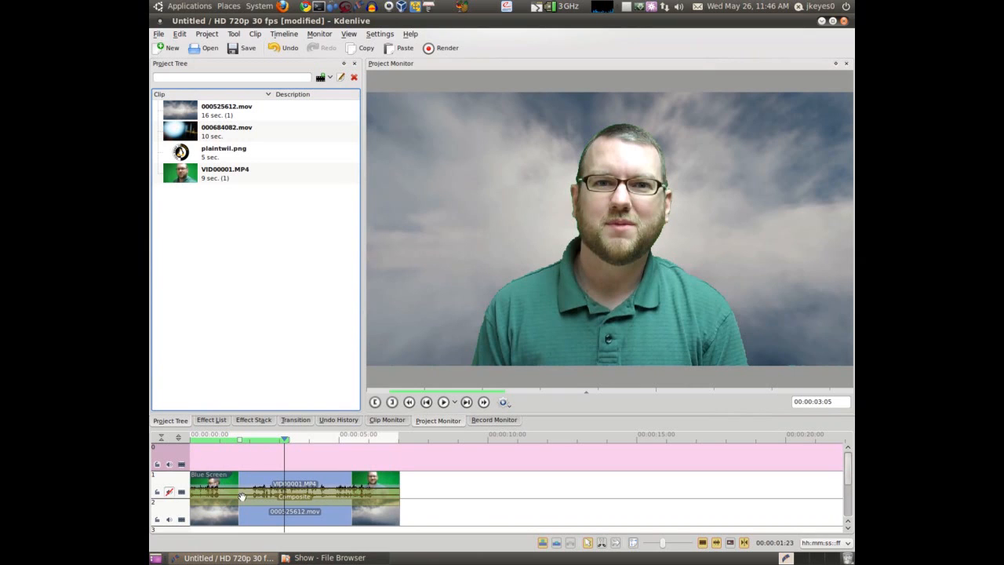
- Place plaintwil.png at the start of the new top track and extend it to the end of the clips below
drag(206, 151, 206, 461)
drag(337, 460, 399, 459)
click(208, 440)
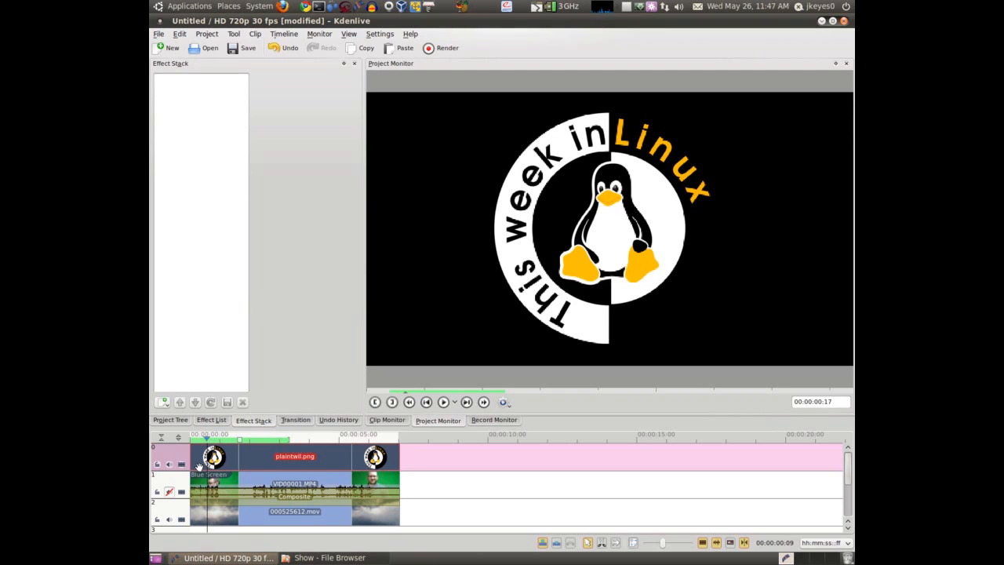
- Add a Composite transition spanning the whole plaintwil.png clip and set it to composite with track 2
click(190, 468)
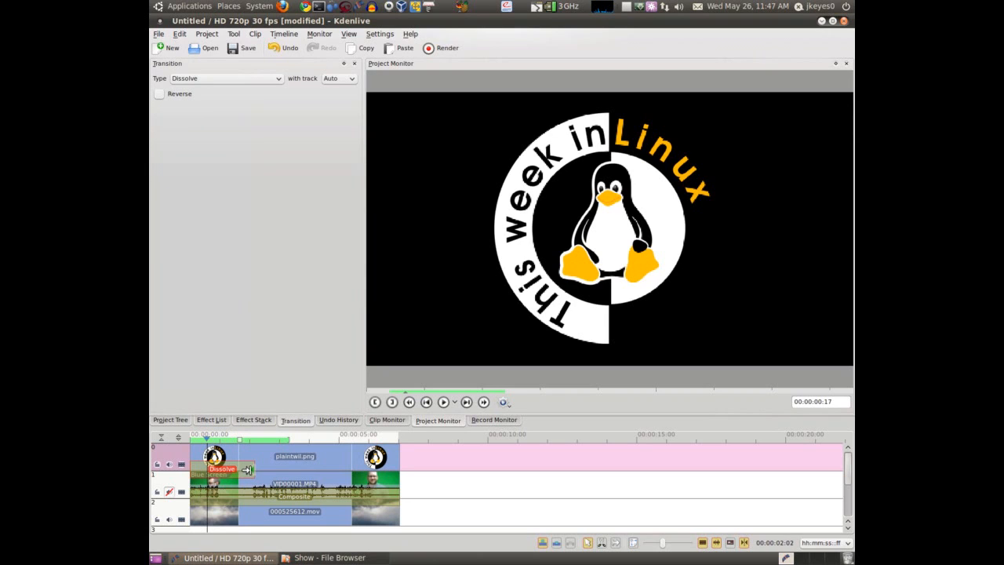
drag(247, 469, 399, 469)
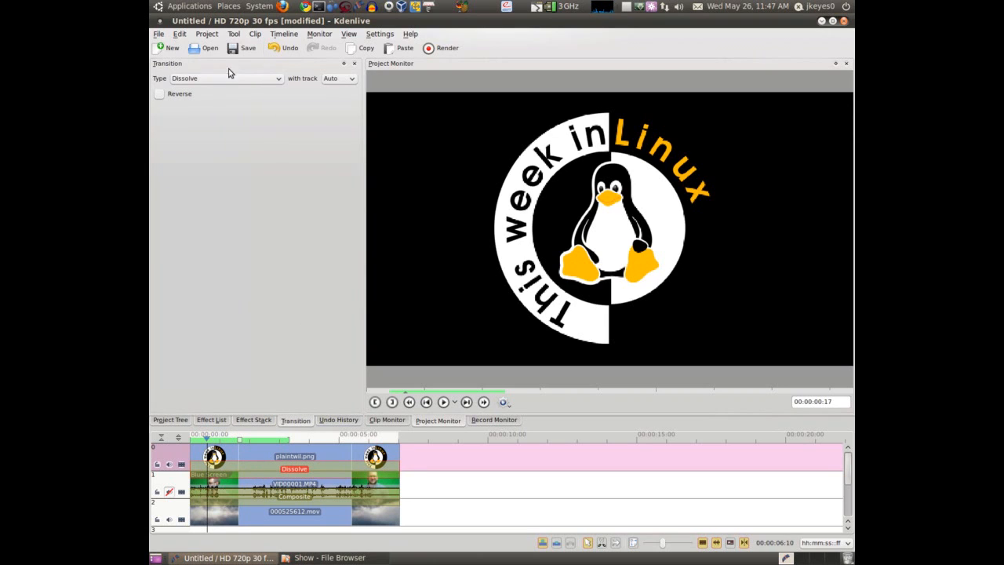
click(229, 75)
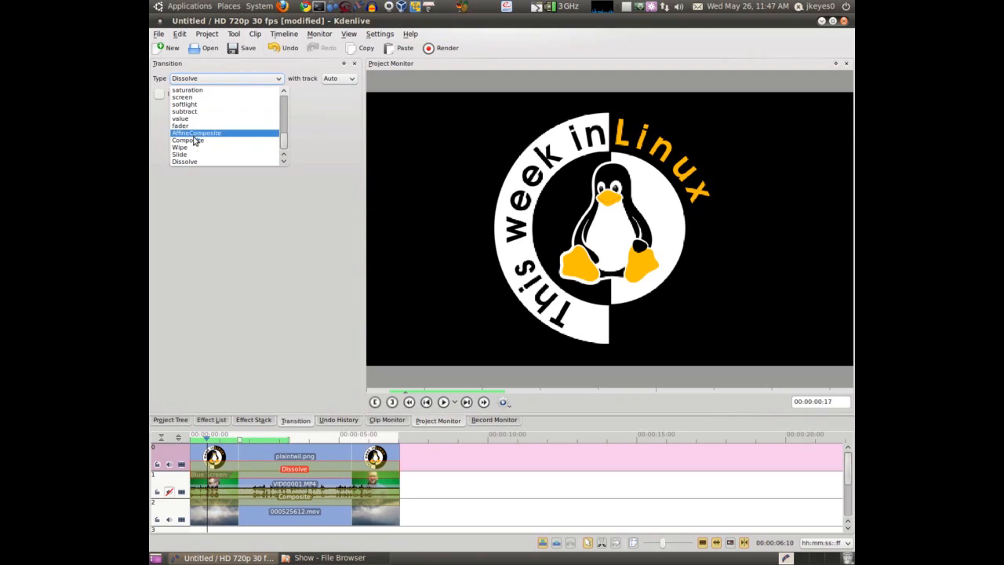
click(196, 146)
click(218, 438)
click(208, 439)
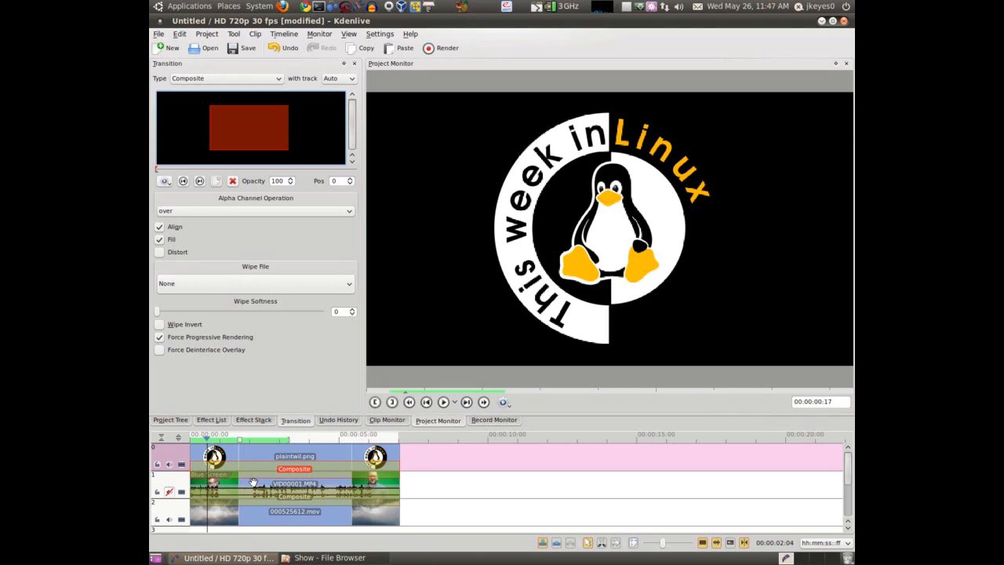
click(345, 78)
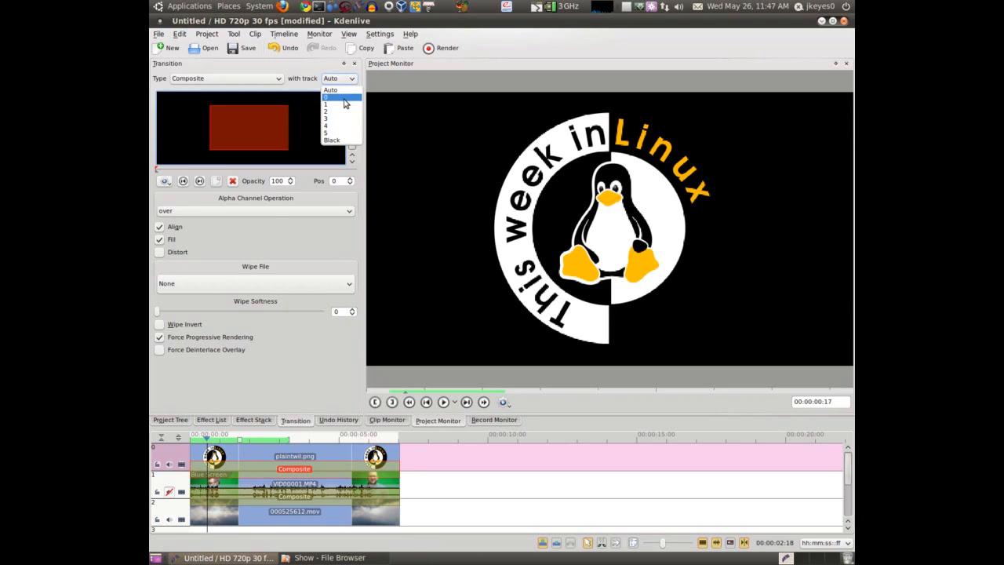
click(336, 114)
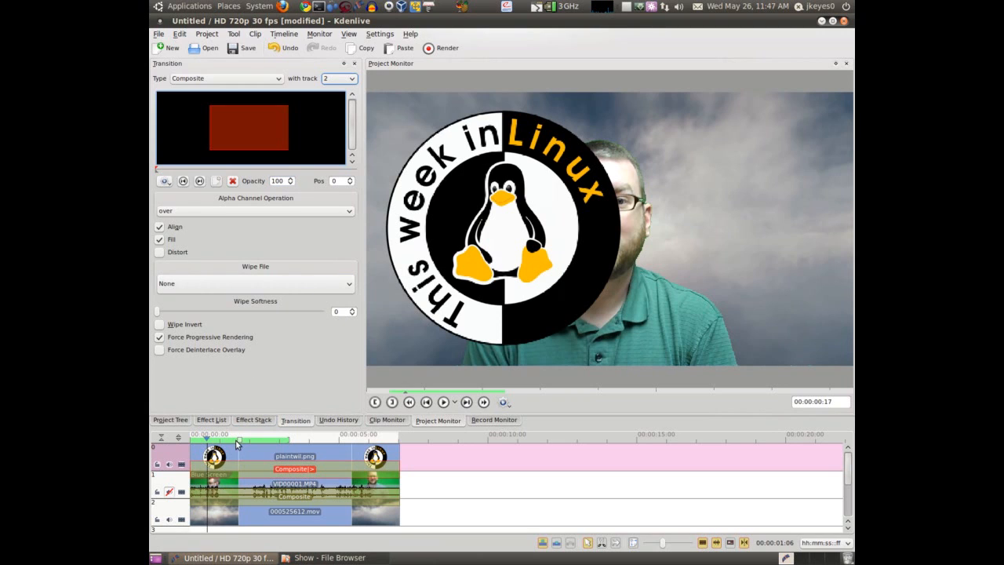
- Shift the logo to the right within the picture and resize its transition frame to a custom 30%
drag(232, 123, 254, 127)
click(166, 181)
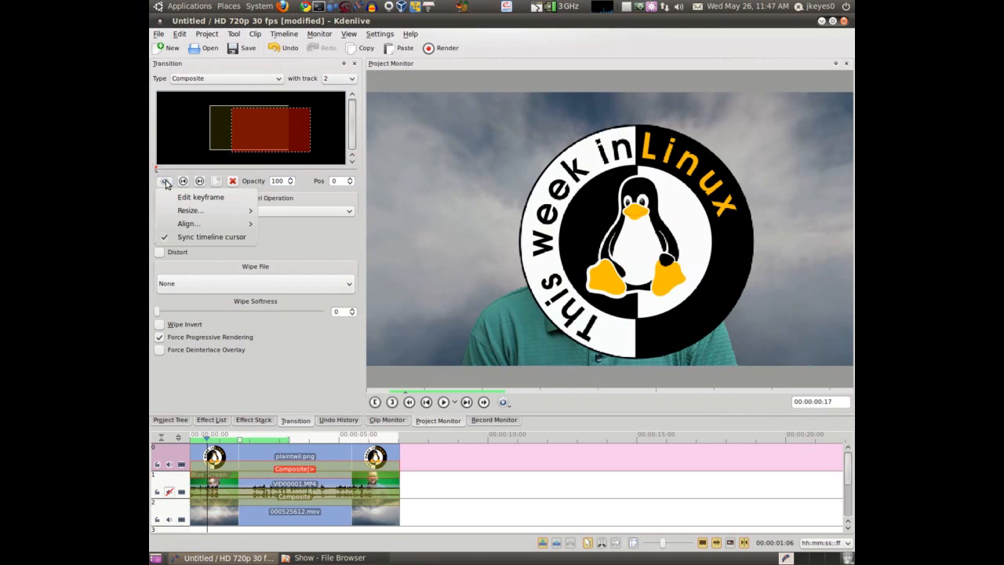
mouse_move(178, 211)
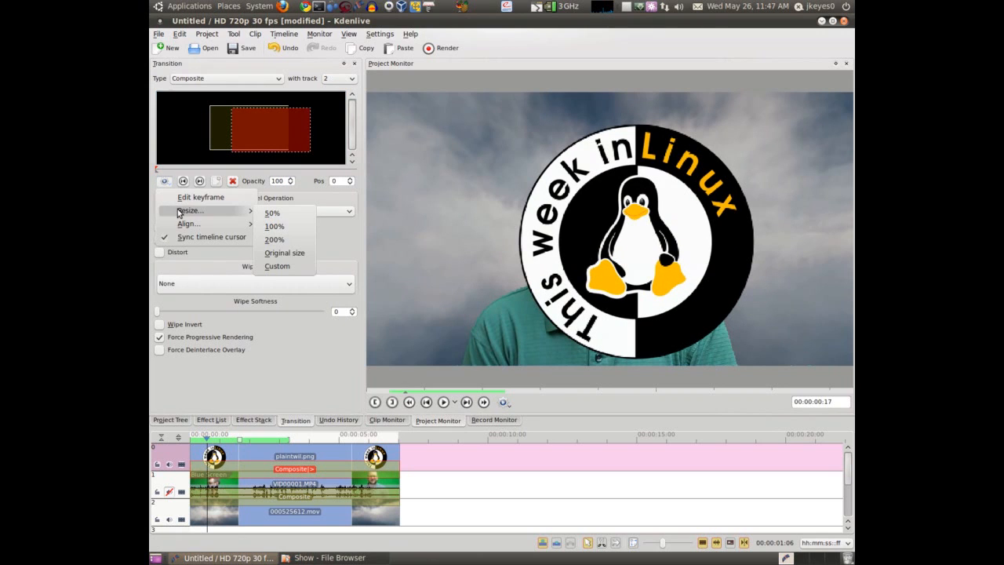
click(276, 266)
text(30)
key(Return)
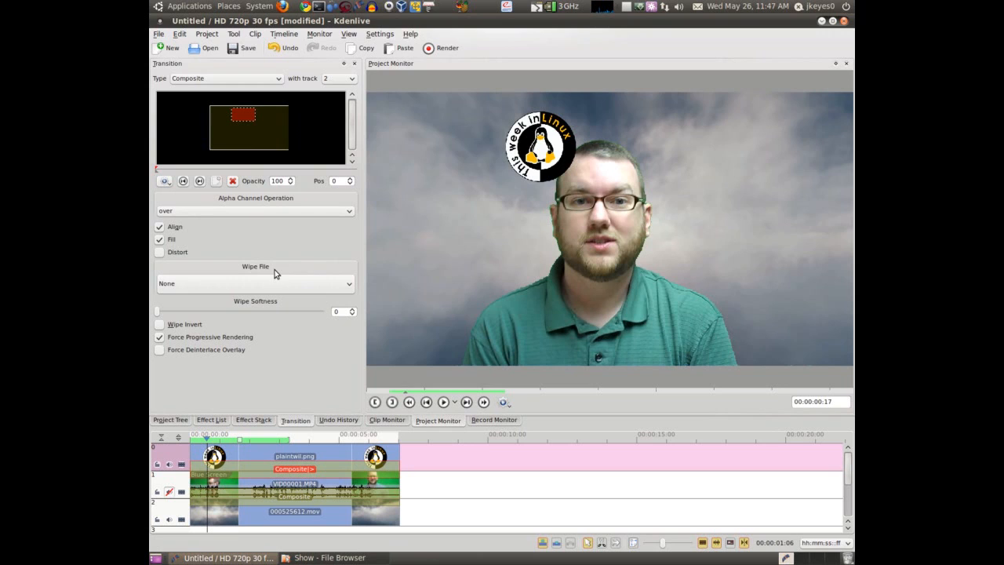
- Align the logo frame to the picture's bottom-right corner and move it slightly further right past the picture edge
click(165, 182)
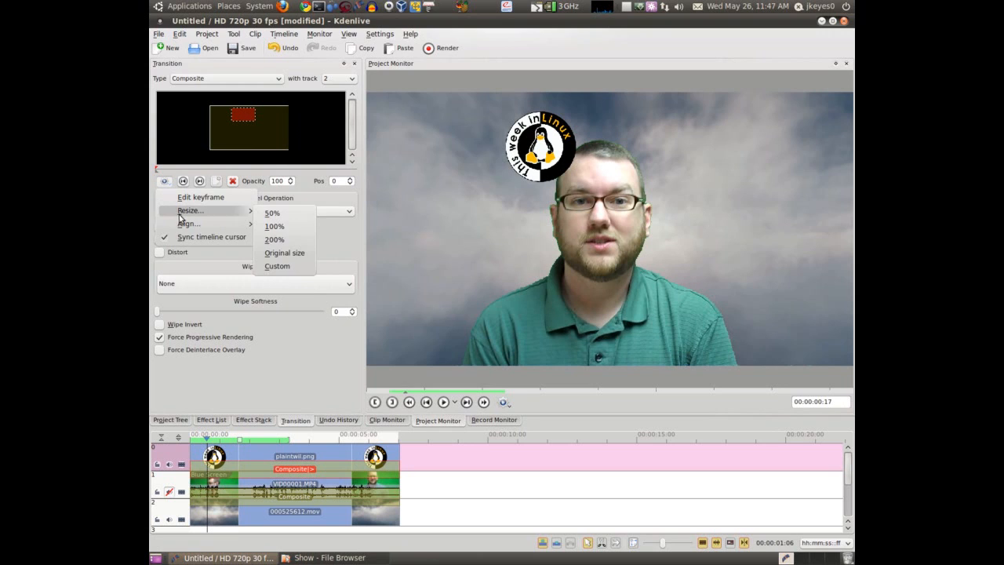
mouse_move(191, 225)
click(273, 305)
click(166, 182)
mouse_move(191, 225)
click(279, 266)
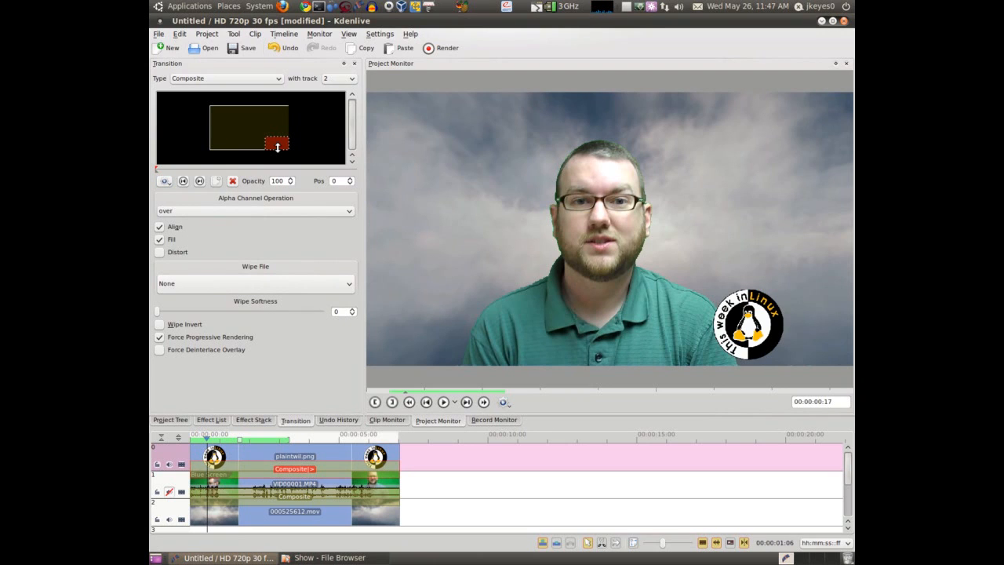
drag(274, 143, 284, 144)
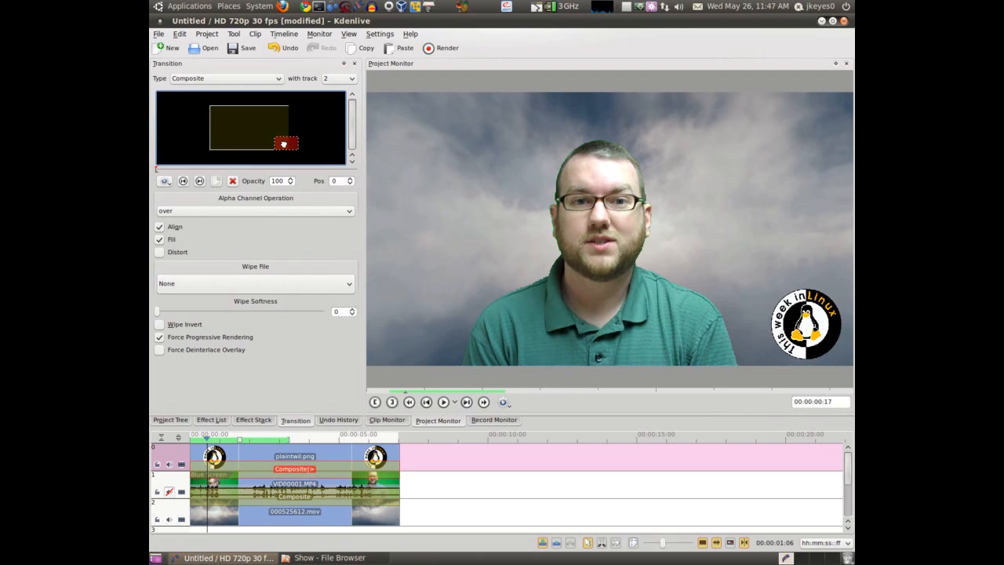
- Set the logo's opacity to 50 and add a keyframe at position 30 of its Composite transition
click(287, 184)
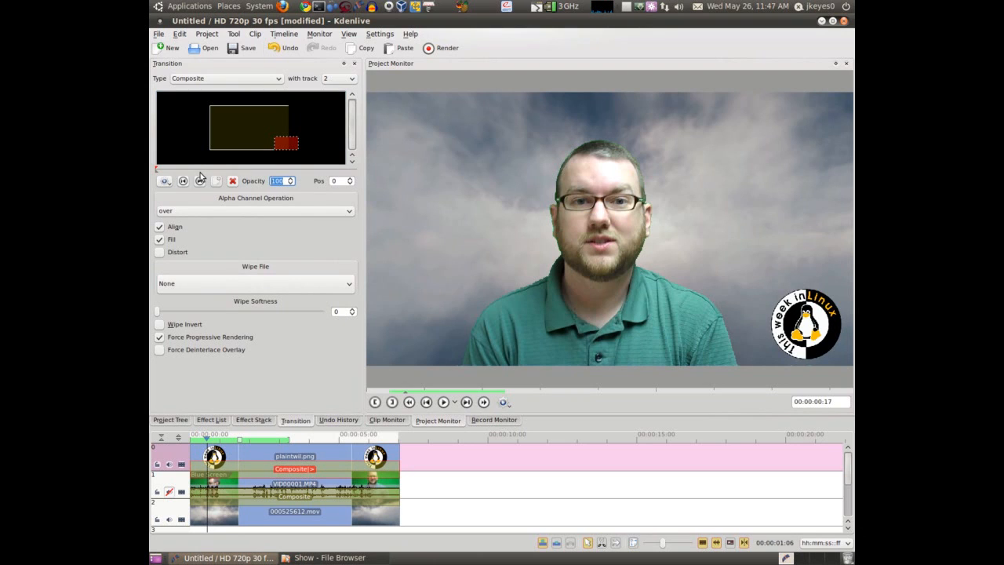
text(50)
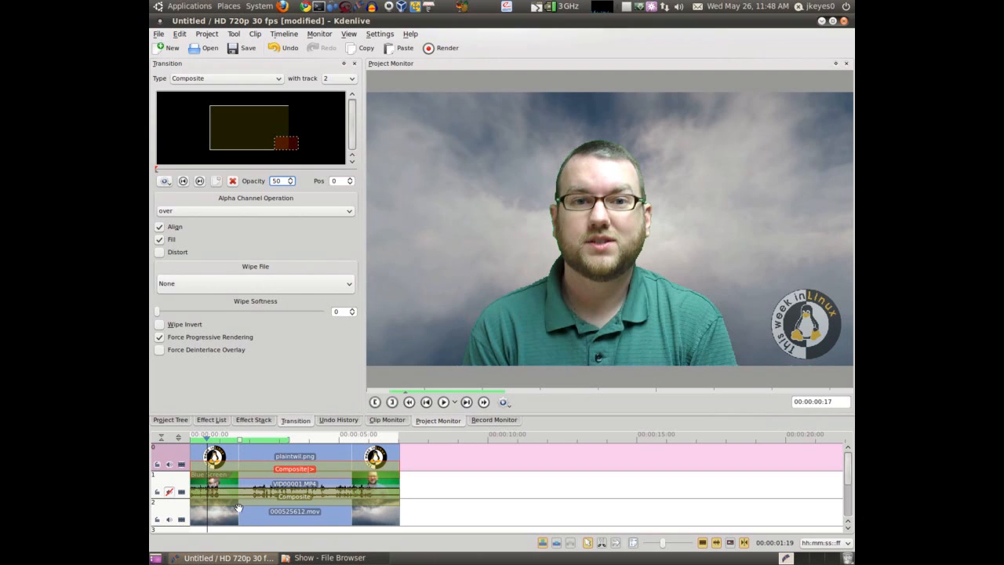
click(183, 169)
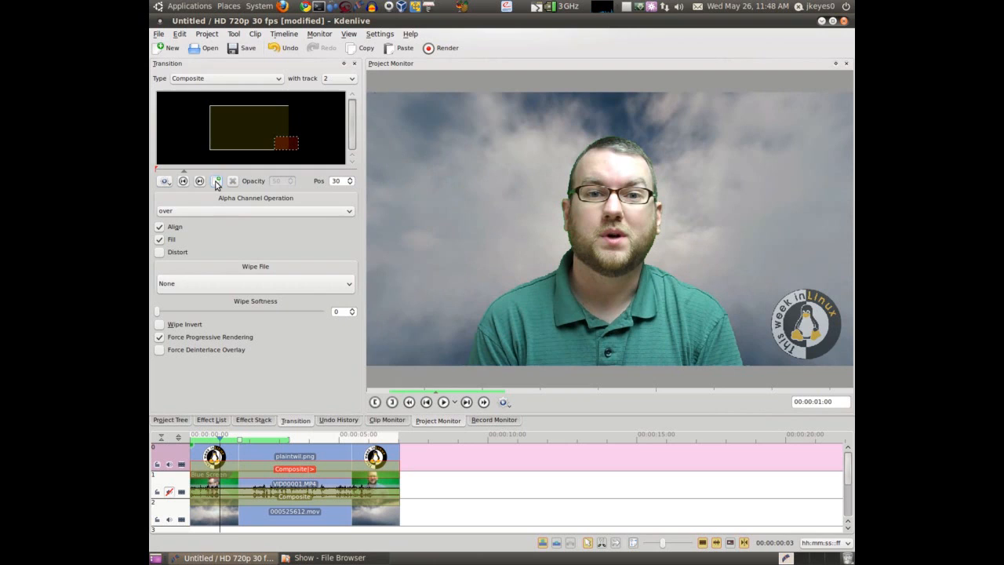
click(217, 182)
- At the transition's starting keyframe, position 0, enlarge the logo frame to full picture size and align it with the picture
click(165, 181)
mouse_move(186, 213)
click(295, 228)
click(165, 181)
click(275, 226)
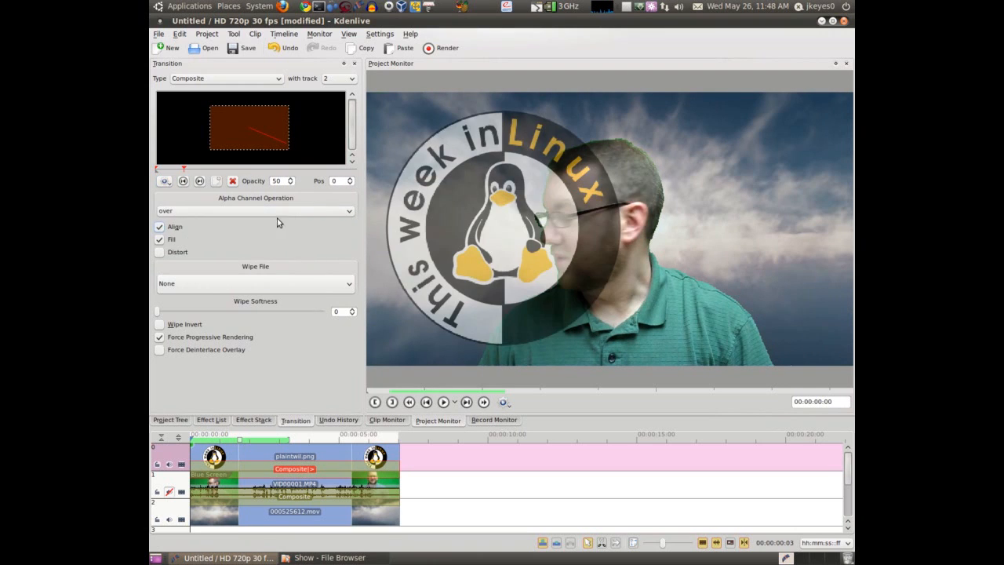
- Set the starting keyframe's opacity to 100, shift its full-size frame right past the picture edge, and preview the logo animation
text(100)
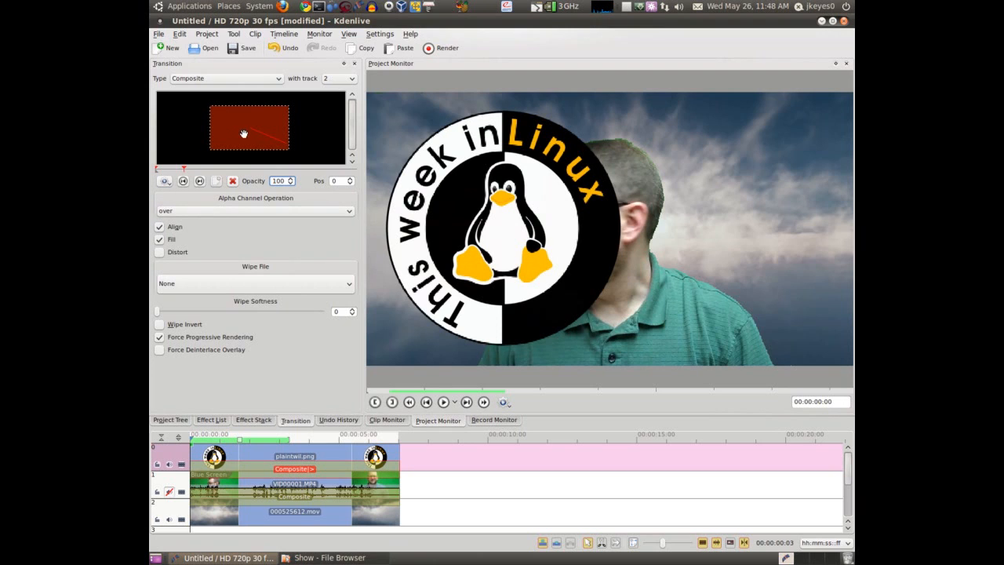
drag(243, 134, 264, 134)
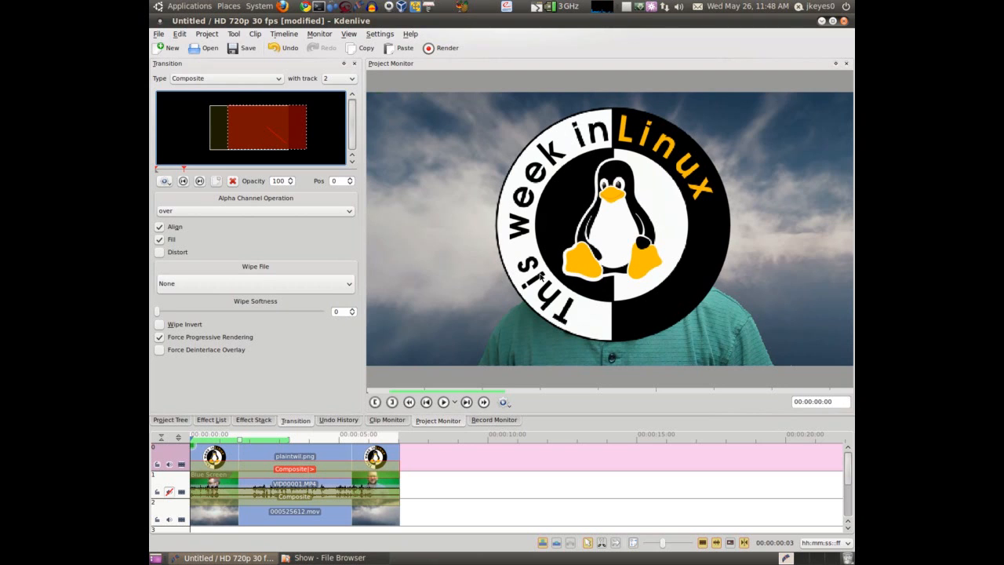
click(443, 402)
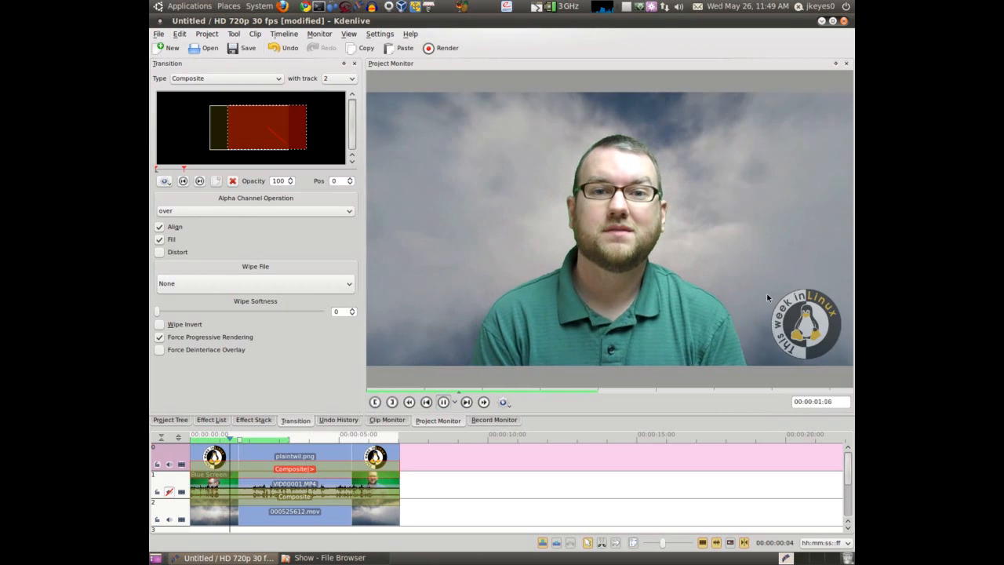
click(443, 402)
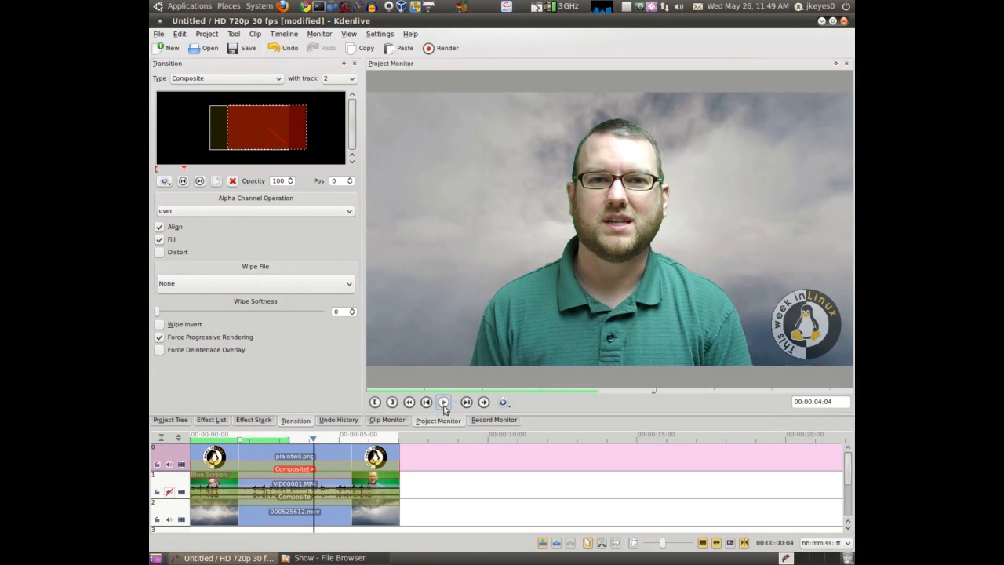